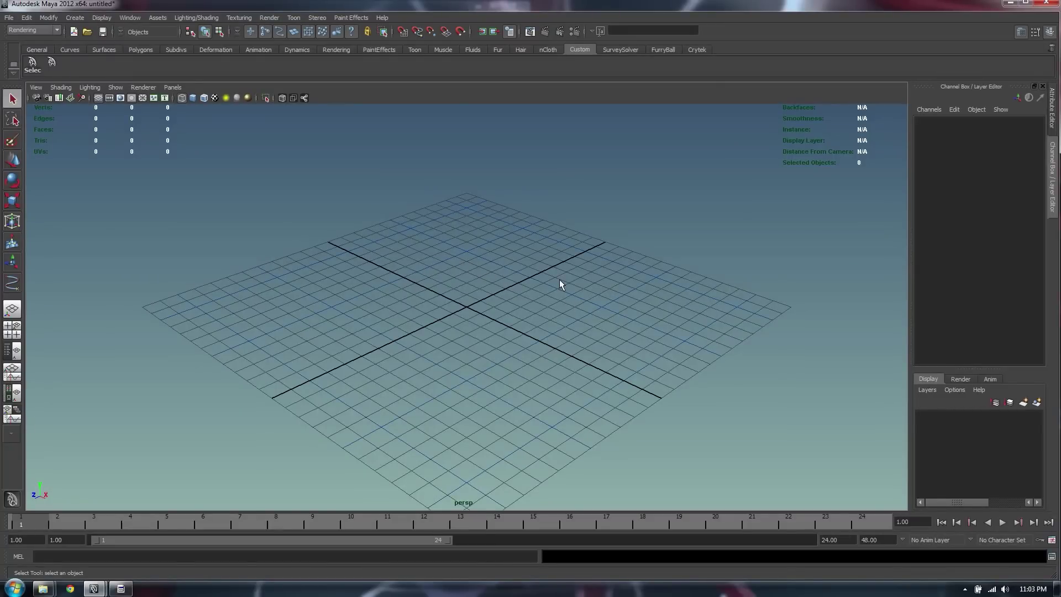
Draw a trial height reference rectangle, inspect it, then delete it to empty the scene
{"action": "left_click_drag", "start_coordinate": [560, 279], "coordinate": [597, 274], "text": "alt"}
{"action": "right_click_drag", "start_coordinate": [597, 275], "coordinate": [1, 263], "text": "alt"}
{"action": "right_click_drag", "start_coordinate": [440, 232], "coordinate": [91, 319], "text": "alt"}
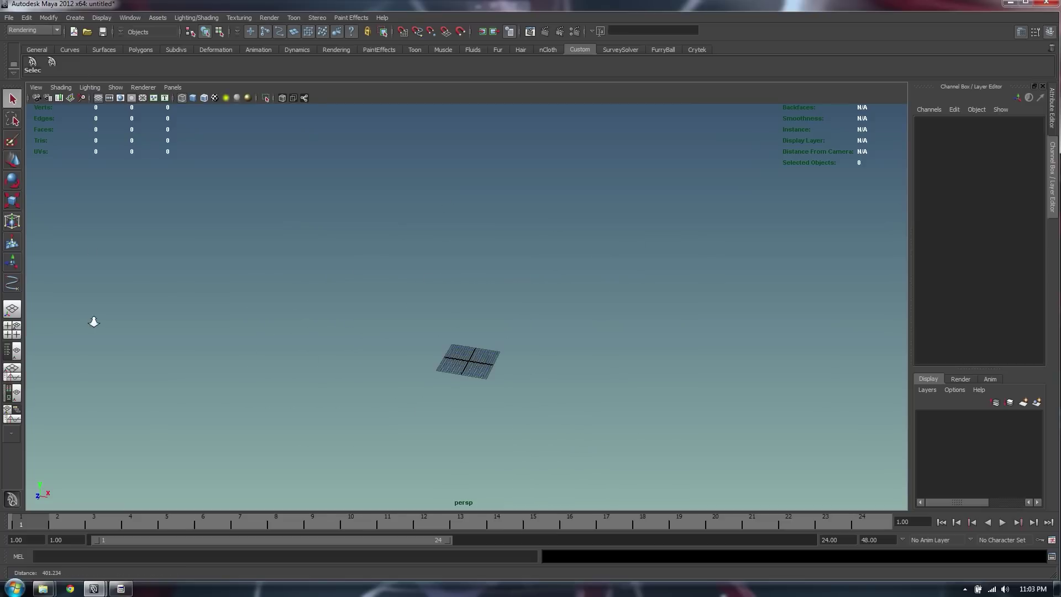
{"action": "middle_click_drag", "start_coordinate": [405, 261], "coordinate": [420, 293], "text": "alt"}
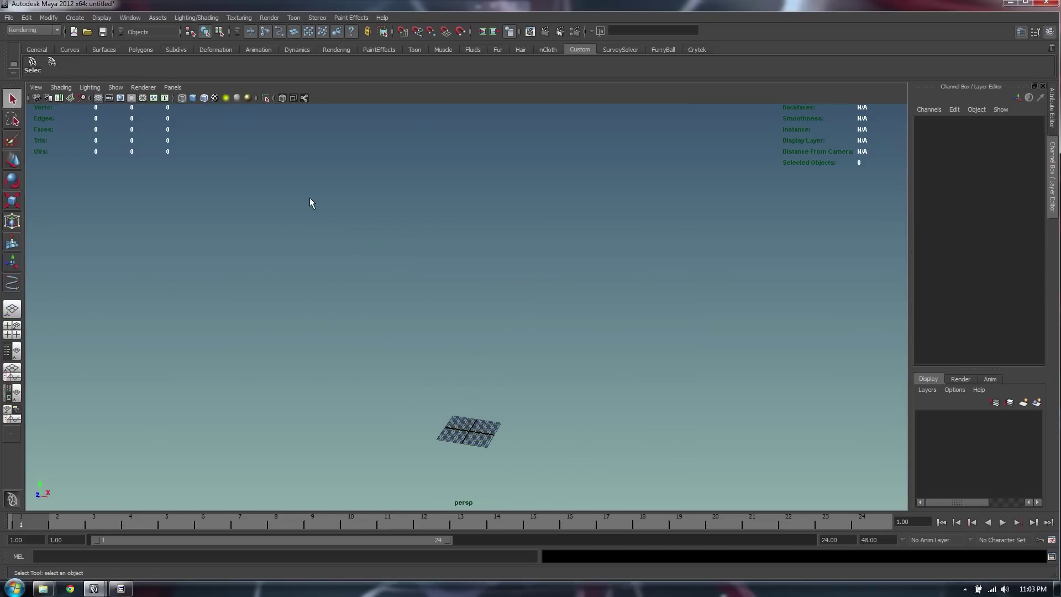
{"action": "mouse_move", "coordinate": [309, 198]}
{"action": "right_mouse_down"}
{"action": "mouse_move", "coordinate": [305, 177]}
{"action": "mouse_move", "coordinate": [381, 213]}
{"action": "right_mouse_up"}
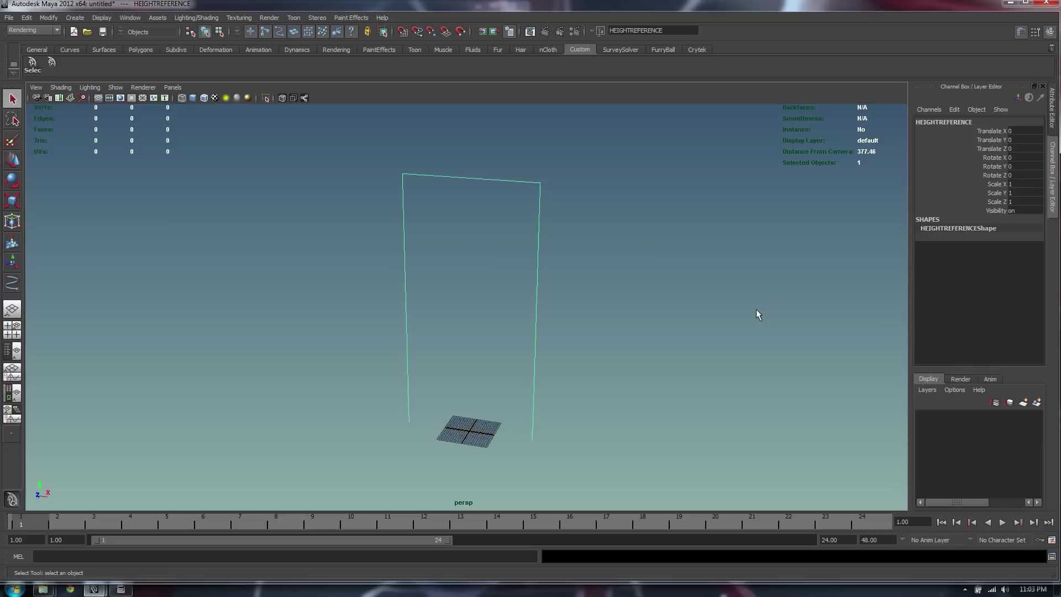
{"action": "left_click_drag", "start_coordinate": [697, 264], "coordinate": [417, 282], "text": "alt"}
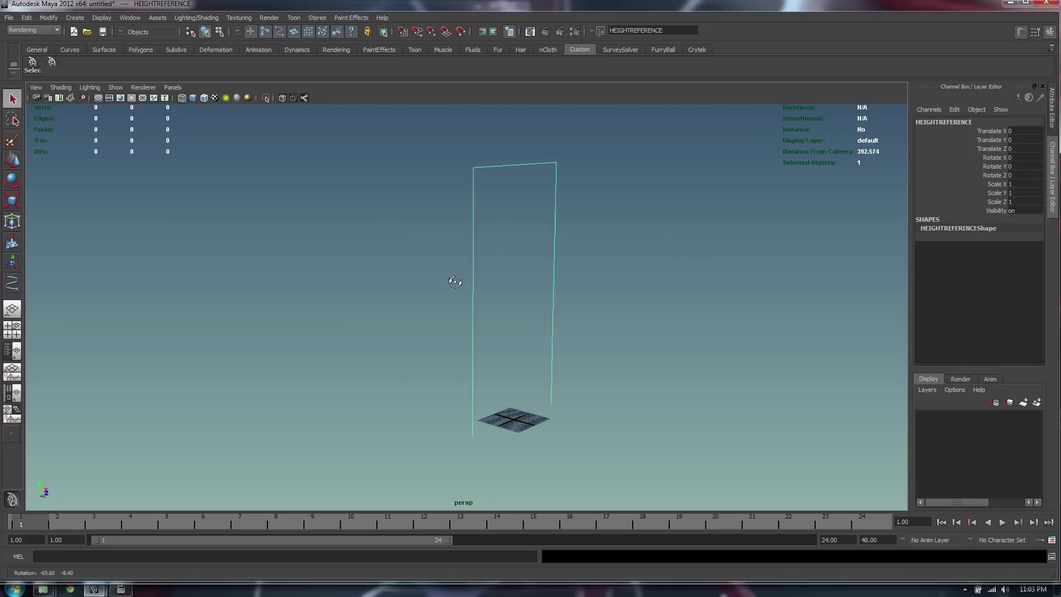
{"action": "left_click", "coordinate": [417, 282]}
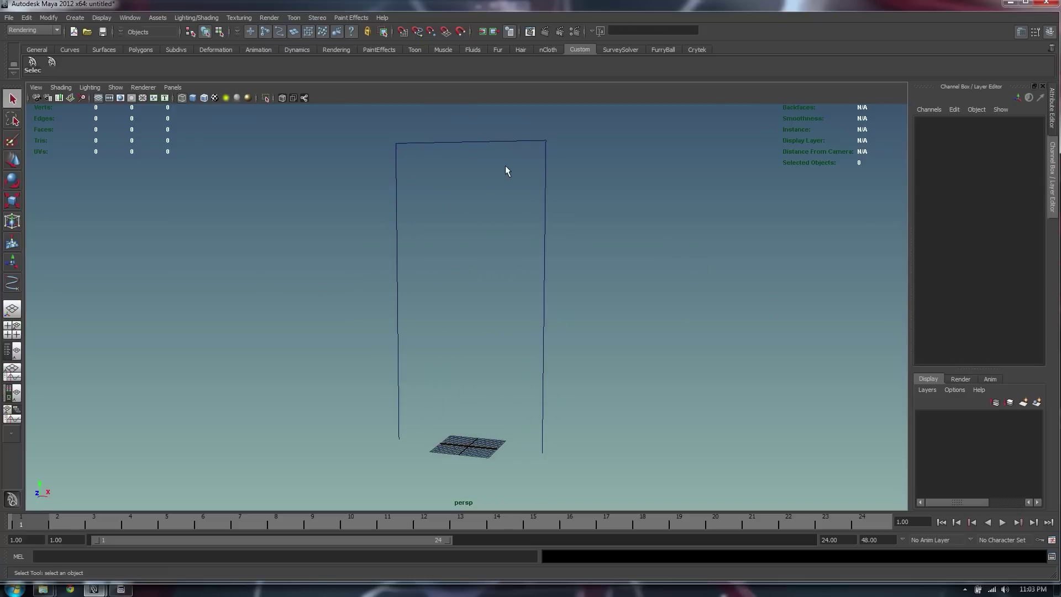
{"action": "left_click", "coordinate": [504, 165]}
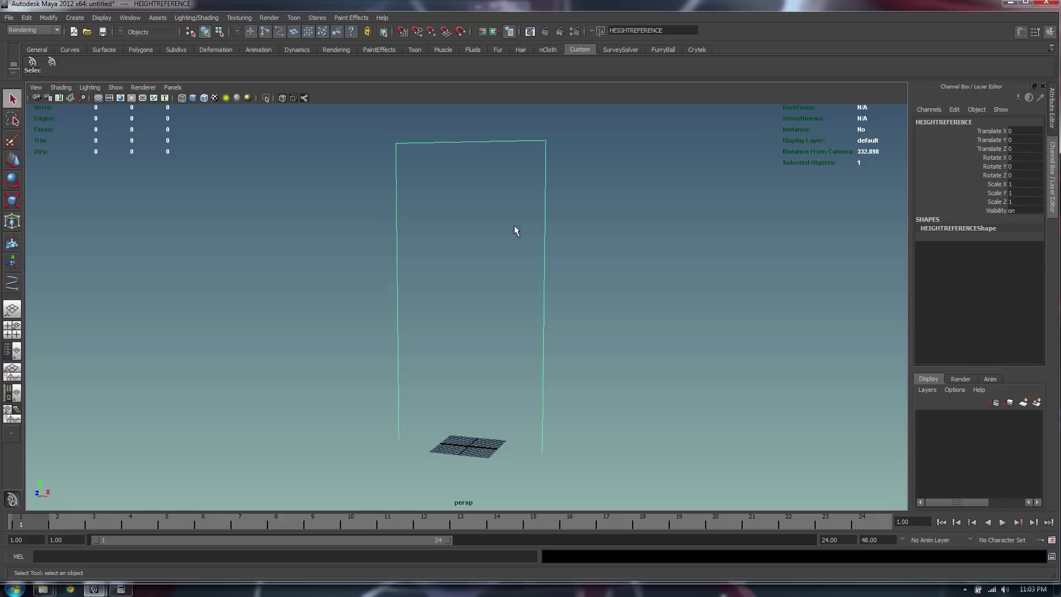
{"action": "left_click", "coordinate": [537, 381]}
{"action": "left_click", "coordinate": [460, 146]}
{"action": "key", "text": "Delete"}
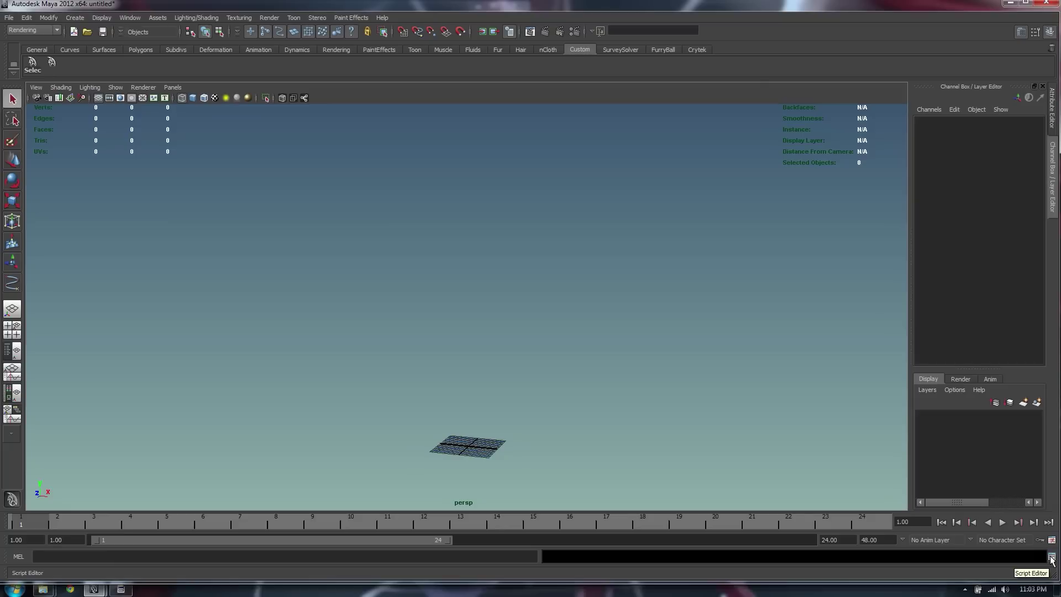
Open and clear the Script Editor, move it aside, and maximize the front view
{"action": "left_click", "coordinate": [1052, 561]}
{"action": "left_click", "coordinate": [743, 237]}
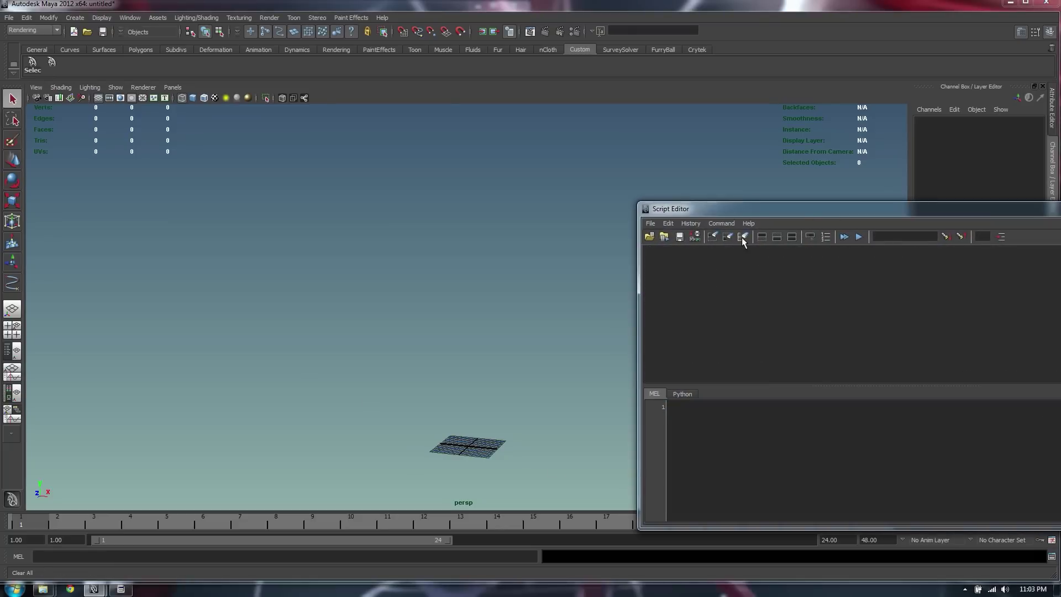
{"action": "left_click_drag", "start_coordinate": [751, 209], "coordinate": [647, 168]}
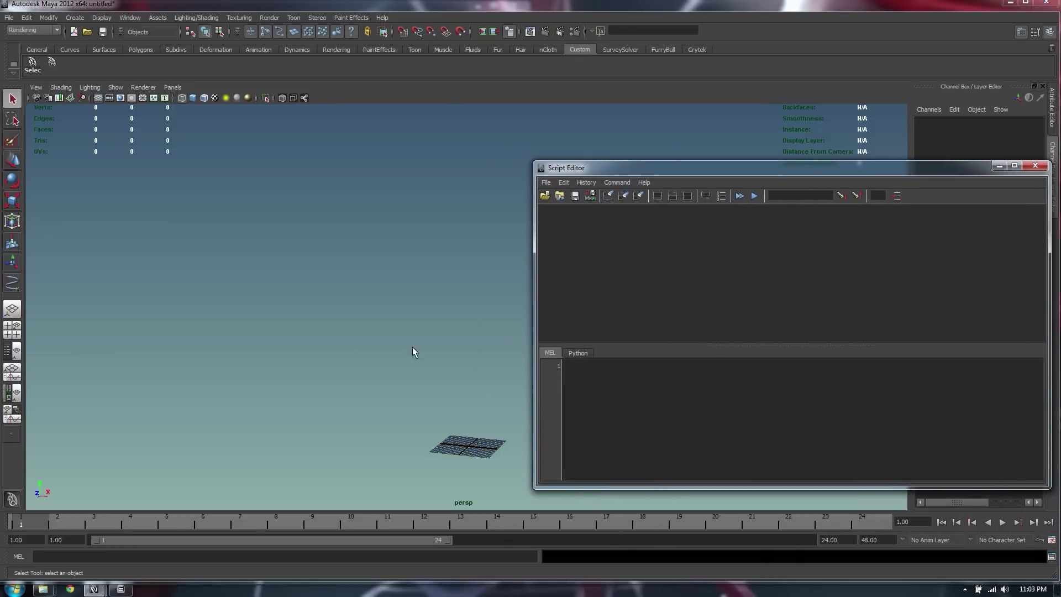
{"action": "left_click_drag", "start_coordinate": [413, 351], "coordinate": [298, 320], "text": "alt"}
{"action": "key", "text": "space"}
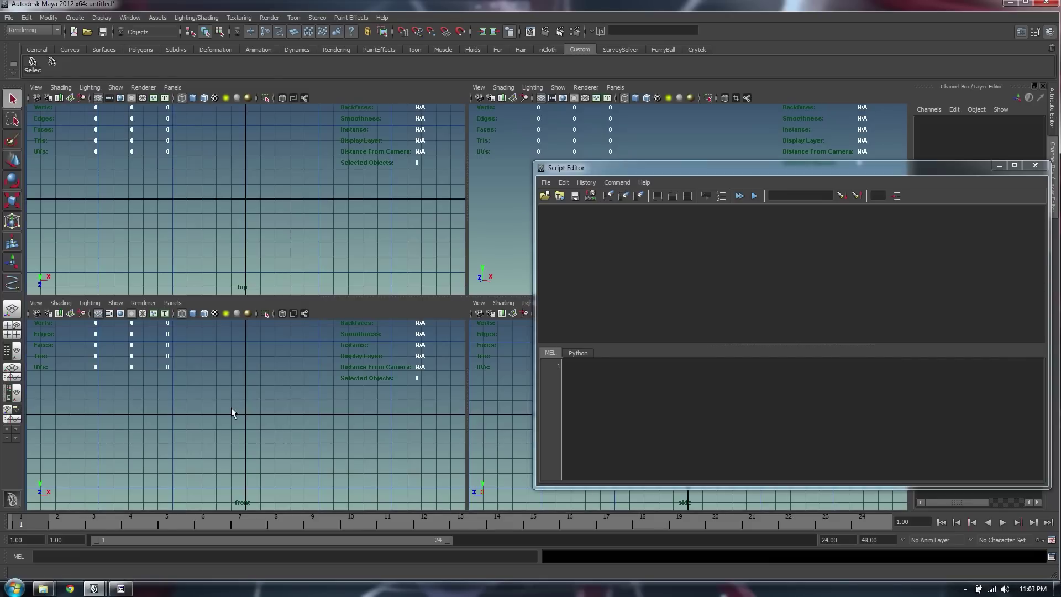
{"action": "key", "text": "space"}
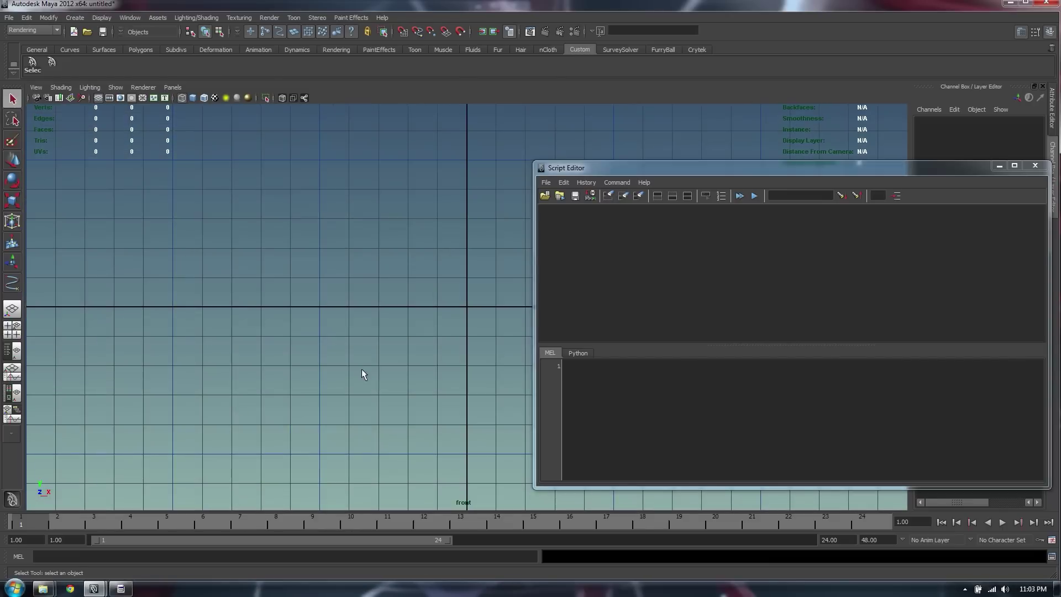
{"action": "middle_click_drag", "start_coordinate": [371, 318], "coordinate": [327, 301], "text": "alt"}
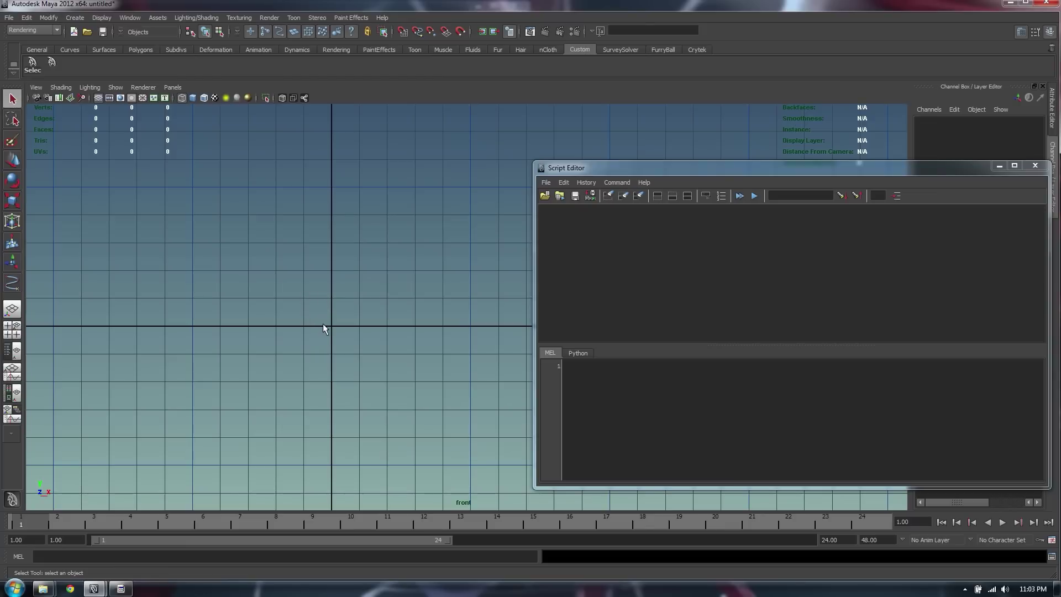
Draw a polygon plane above the origin from the Polygons shelf
{"action": "left_click", "coordinate": [36, 50]}
{"action": "left_click", "coordinate": [141, 50]}
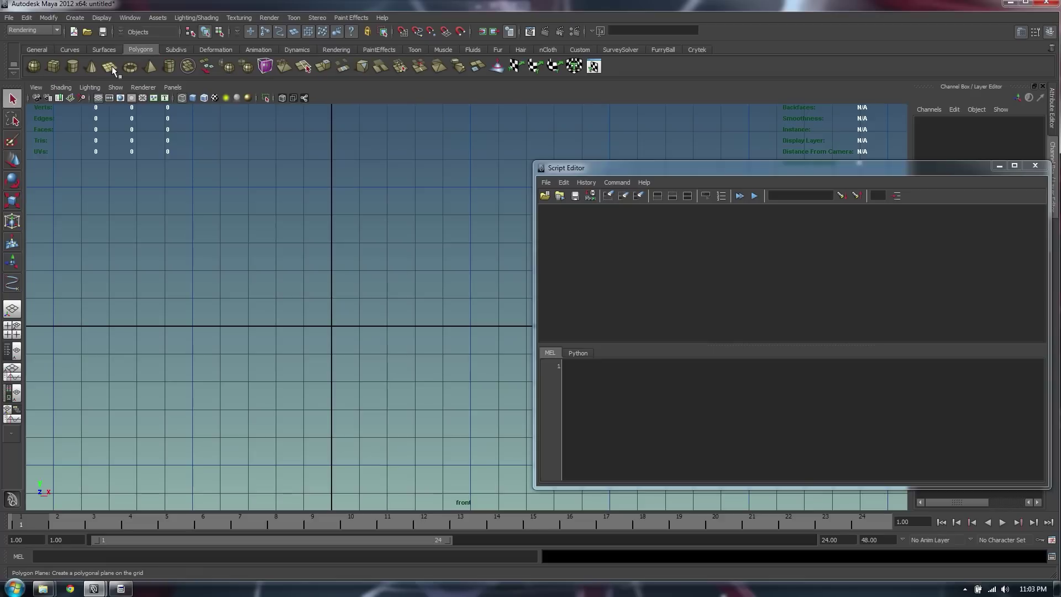
{"action": "left_click", "coordinate": [112, 65]}
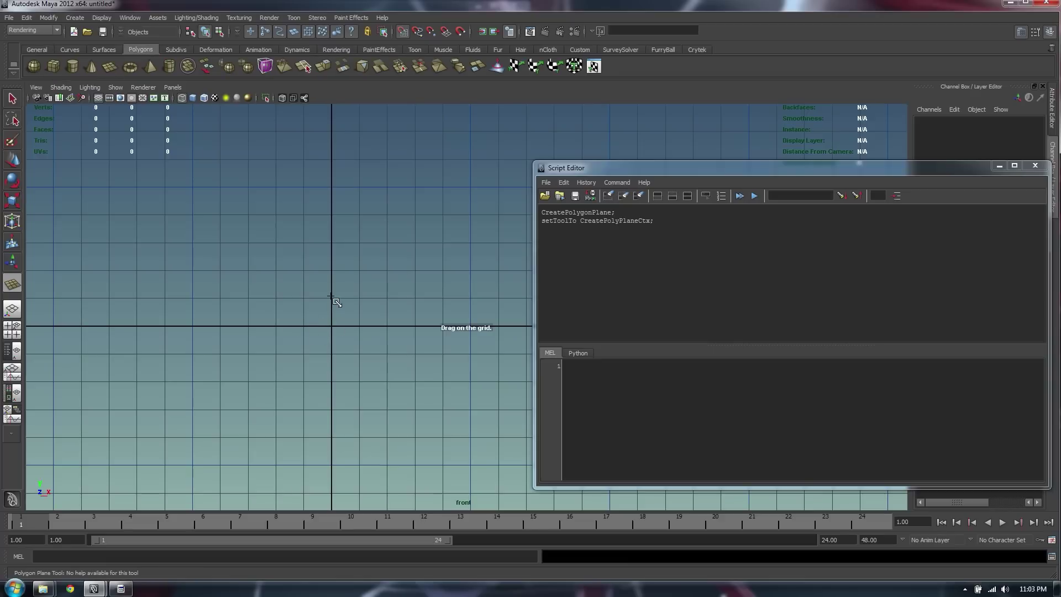
{"action": "left_click_drag", "start_coordinate": [336, 301], "coordinate": [364, 272]}
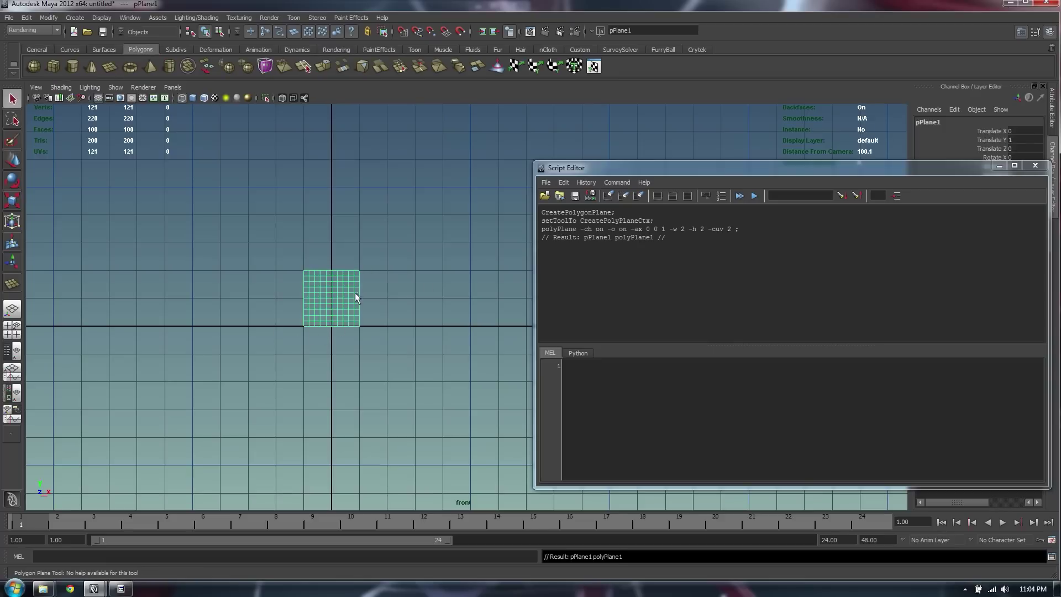
{"action": "left_click", "coordinate": [356, 298]}
{"action": "key", "text": "w"}
{"action": "left_click_drag", "start_coordinate": [332, 298], "coordinate": [429, 312]}
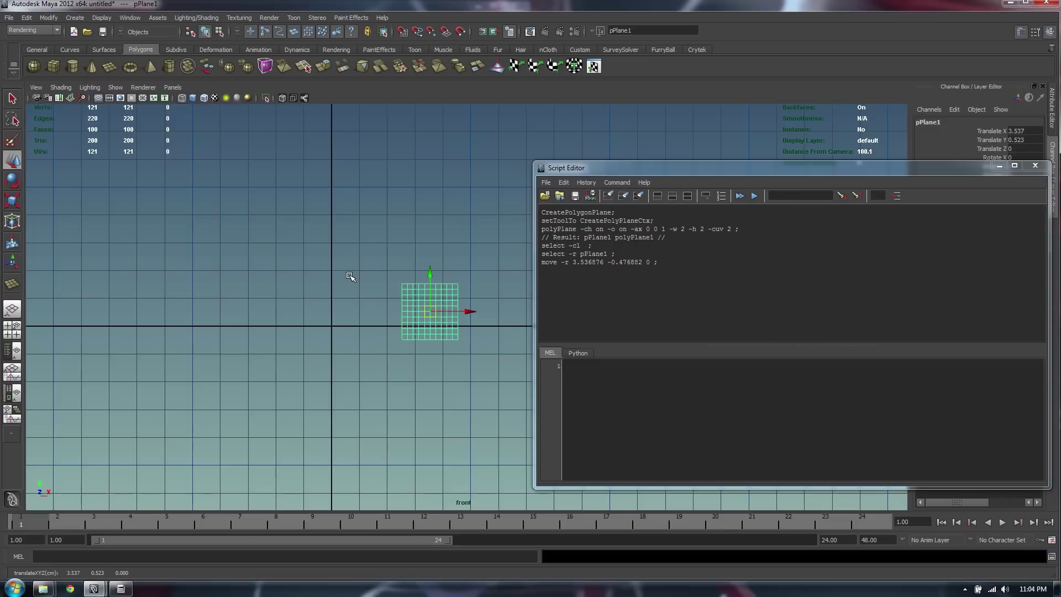
{"action": "key", "text": "z"}
Set the plane's Subdivisions Width and Height to 1
{"action": "left_click_drag", "start_coordinate": [746, 167], "coordinate": [688, 321]}
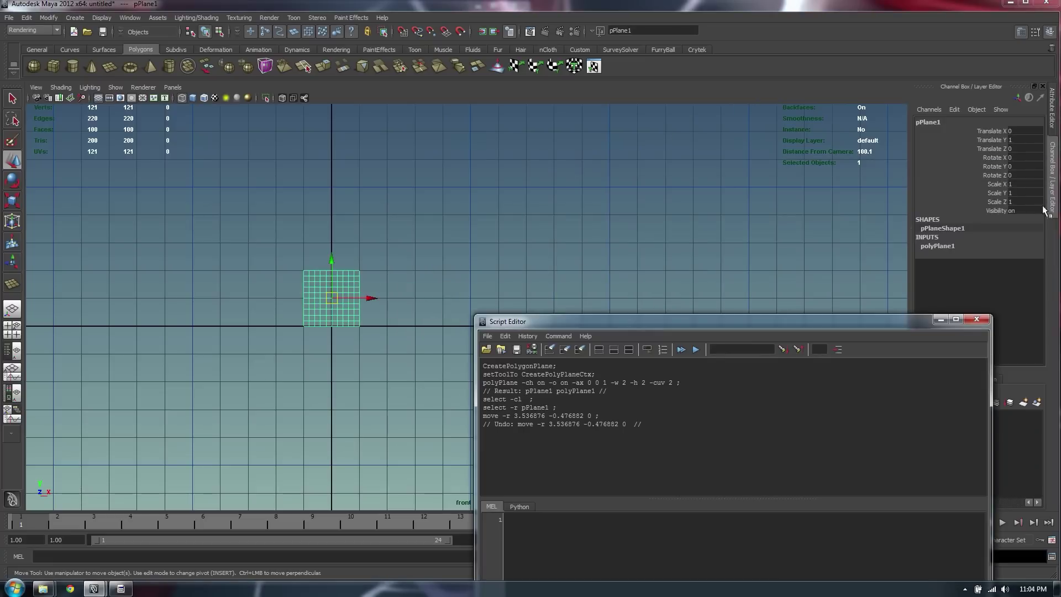
{"action": "left_click", "coordinate": [938, 246]}
{"action": "left_click_drag", "start_coordinate": [1025, 272], "coordinate": [1025, 282]}
{"action": "type", "text": "1"}
{"action": "key", "text": "Return"}
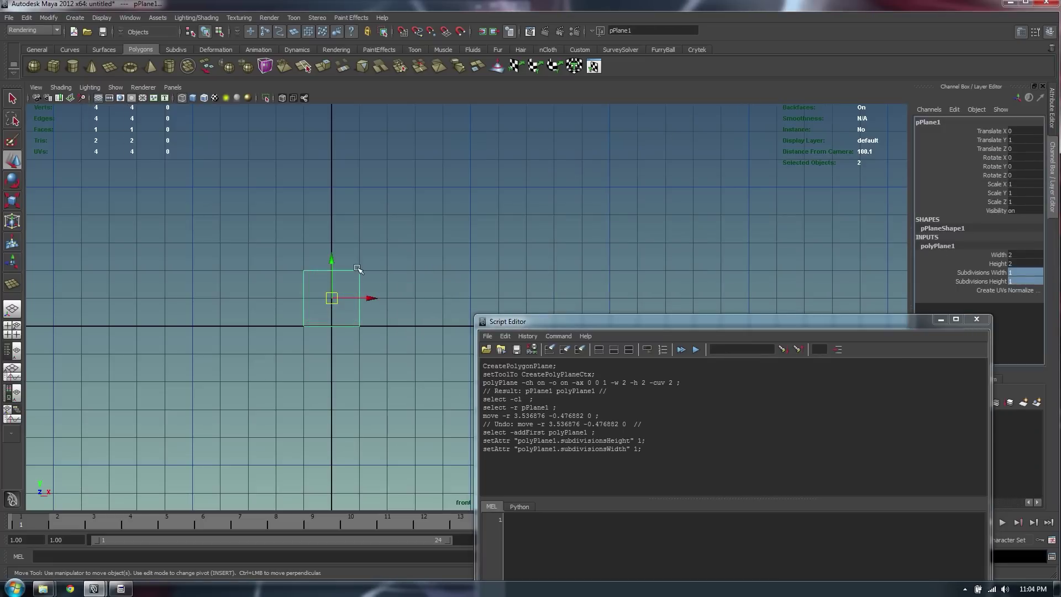
Snap the plane's pivot down to its bottom edge at the origin
{"action": "left_click", "coordinate": [282, 308]}
{"action": "left_click", "coordinate": [334, 282]}
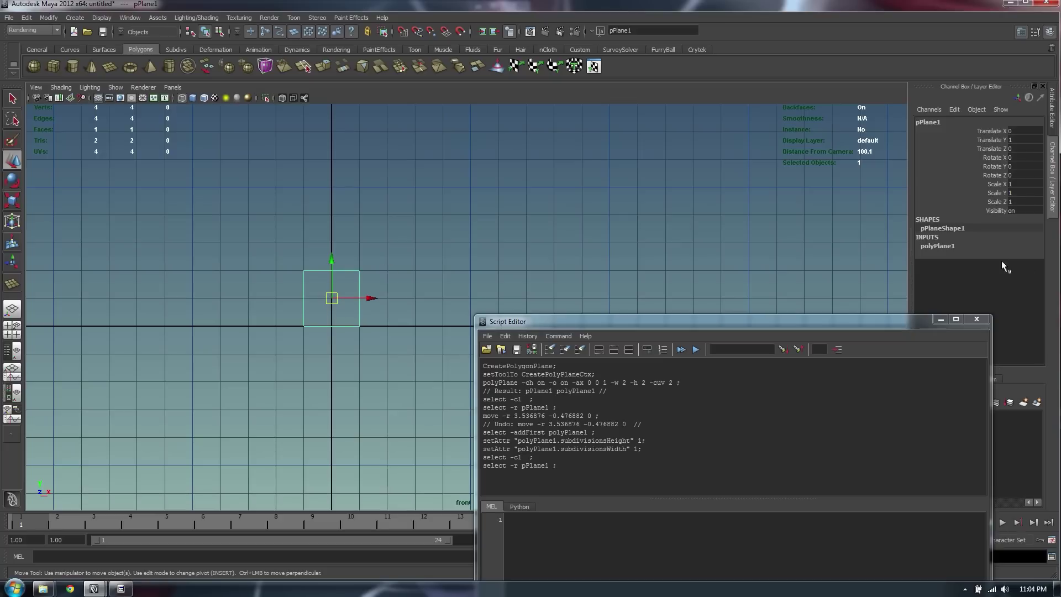
{"action": "key", "text": "Insert"}
{"action": "key", "text": "Insert"}
{"action": "key", "text": "Insert"}
{"action": "key", "text": "Insert"}
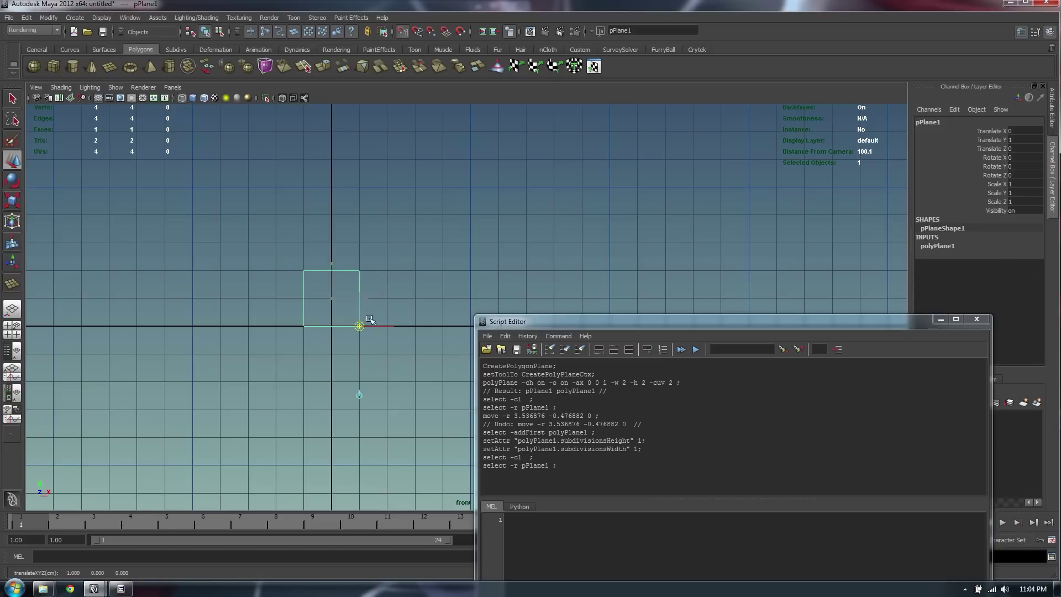
{"action": "left_click_drag", "start_coordinate": [330, 298], "coordinate": [332, 326]}
{"action": "key", "text": "Insert"}
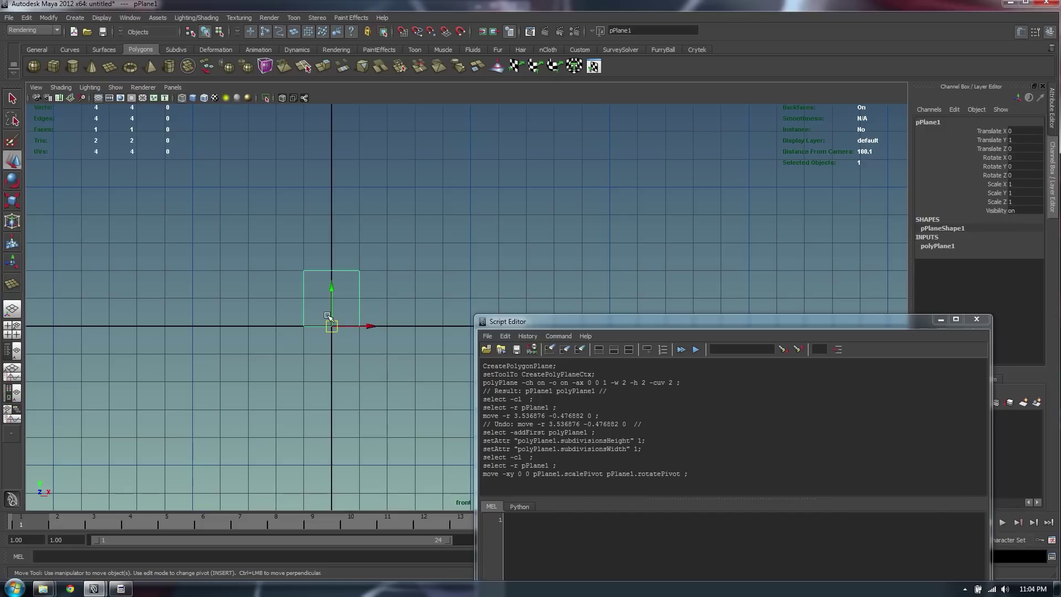
Set pPlane1's Scale Y to 80 in the Channel Box
{"action": "left_click", "coordinate": [1020, 193]}
{"action": "scroll", "coordinate": [381, 219], "scroll_direction": "down", "scroll_amount": 3}
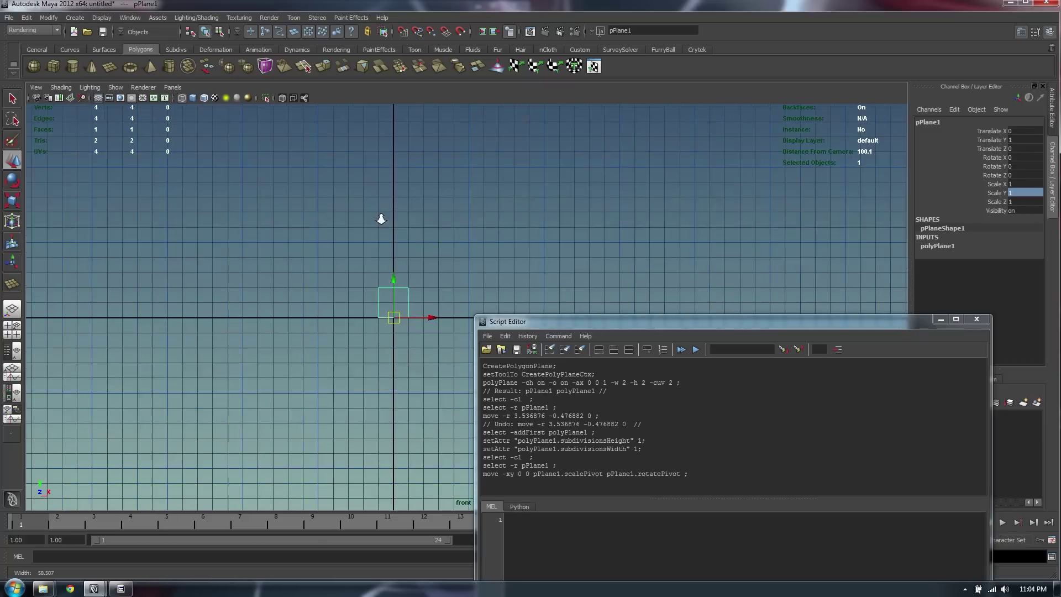
{"action": "scroll", "coordinate": [381, 219], "scroll_direction": "down", "scroll_amount": 4}
{"action": "middle_click_drag", "start_coordinate": [568, 170], "coordinate": [373, 216], "text": "alt"}
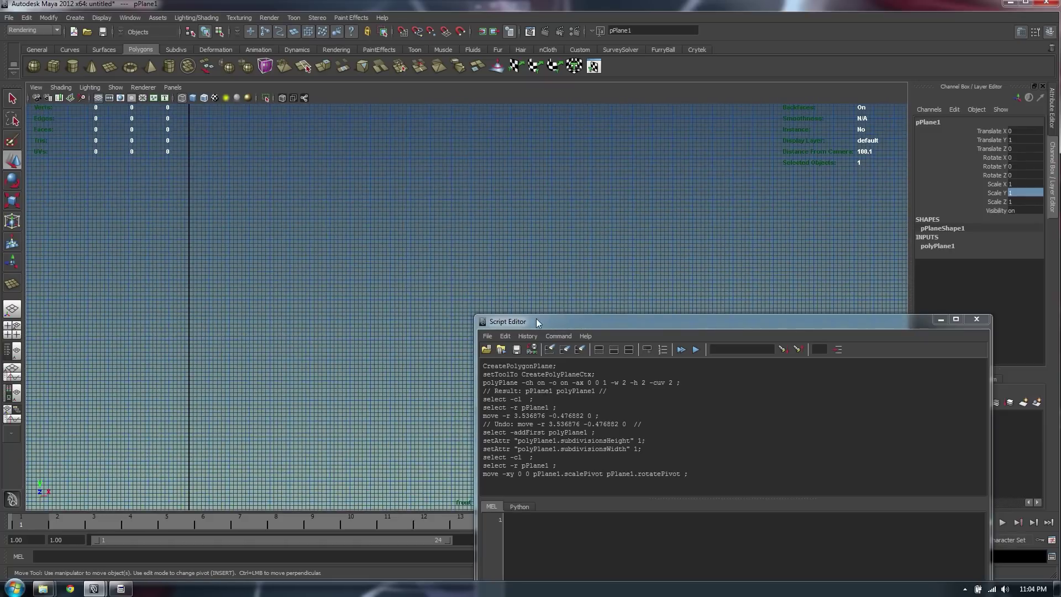
{"action": "mouse_move", "coordinate": [249, 207]}
{"action": "middle_mouse_down", "text": "alt"}
{"action": "mouse_move", "coordinate": [316, 390]}
{"action": "mouse_move", "coordinate": [282, 435]}
{"action": "middle_mouse_up", "text": "alt"}
{"action": "left_click", "coordinate": [1028, 192]}
{"action": "type", "text": "80"}
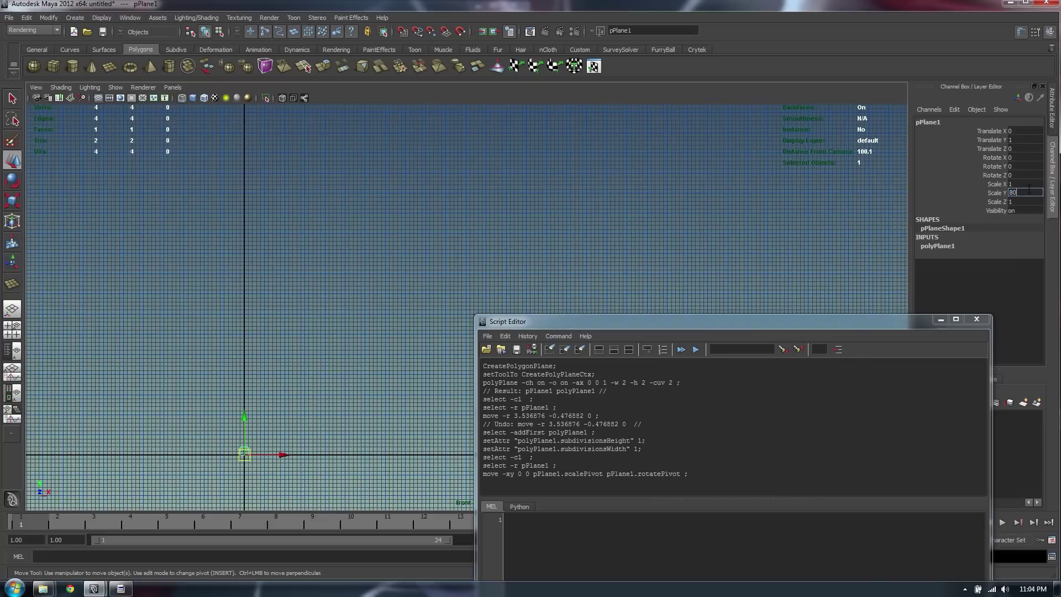
{"action": "key", "text": "Return"}
Deselect the stretched plane, zoom out to the ground line, and move the Script Editor aside
{"action": "middle_click_drag", "start_coordinate": [407, 265], "coordinate": [498, 232], "text": "alt"}
{"action": "left_click", "coordinate": [376, 160]}
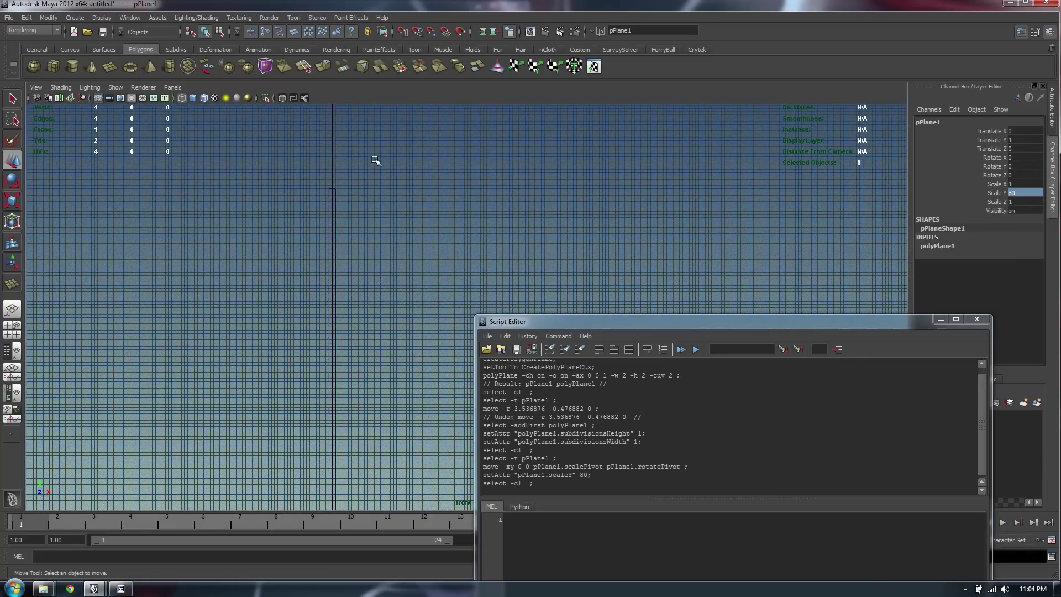
{"action": "middle_click_drag", "start_coordinate": [365, 199], "coordinate": [498, 224], "text": "alt"}
{"action": "left_click", "coordinate": [292, 166]}
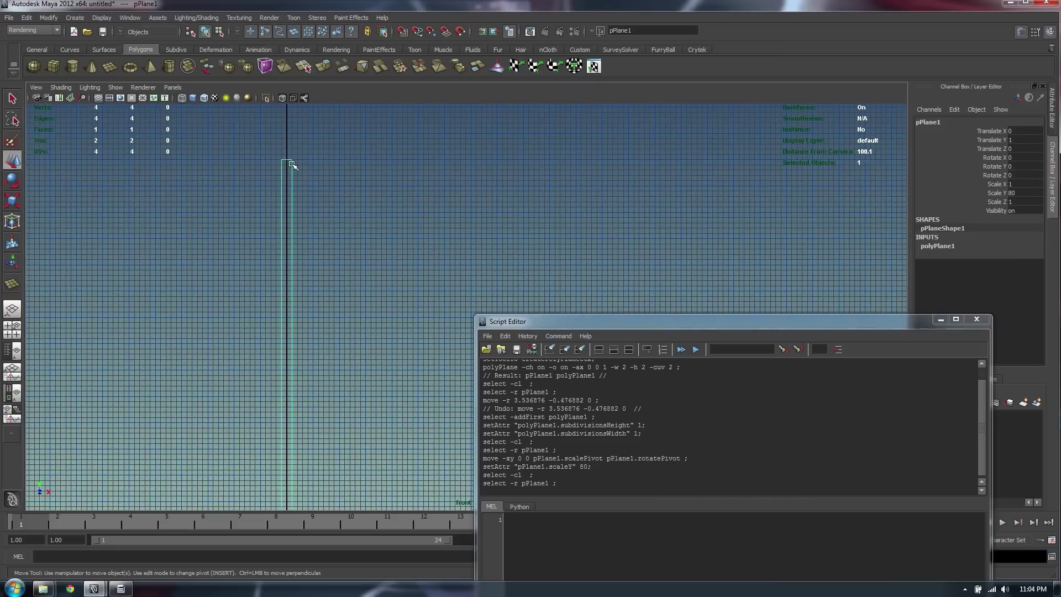
{"action": "left_click_drag", "start_coordinate": [306, 157], "coordinate": [467, 160]}
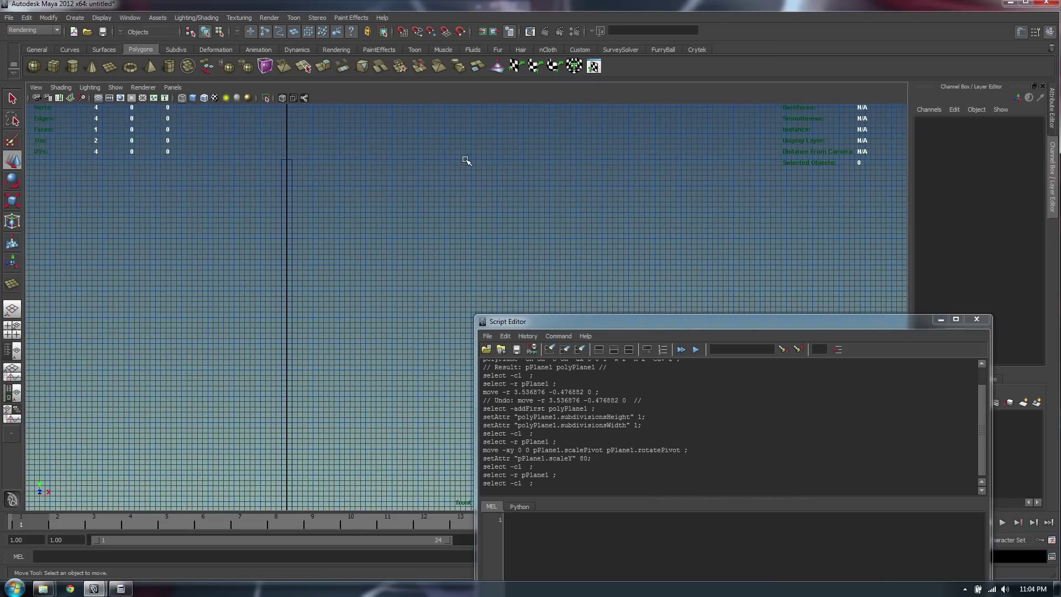
{"action": "middle_click_drag", "start_coordinate": [467, 160], "coordinate": [365, 205], "text": "alt"}
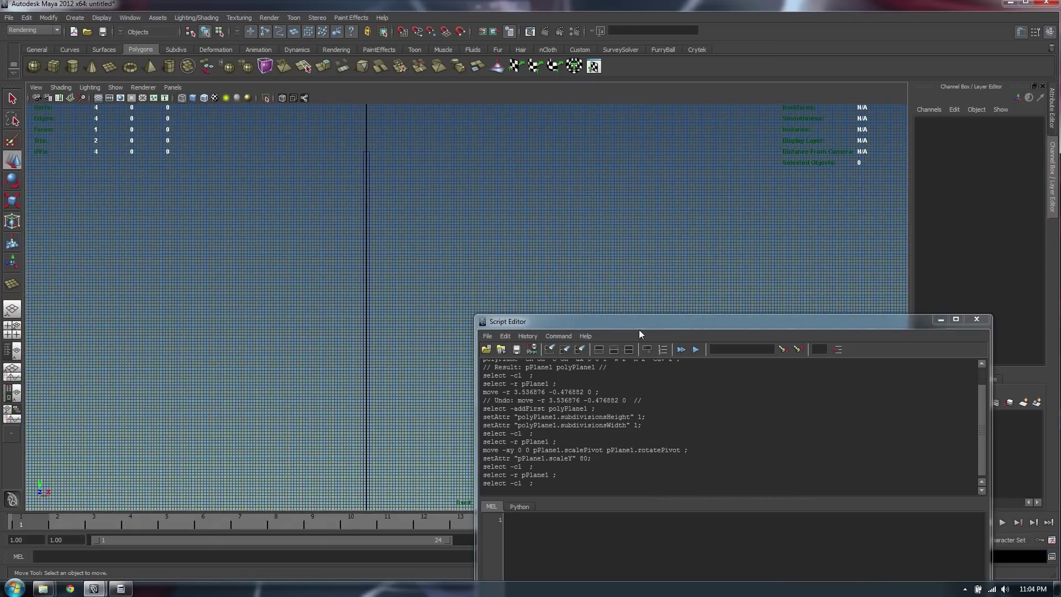
{"action": "left_click_drag", "start_coordinate": [640, 324], "coordinate": [872, 251]}
{"action": "middle_click_drag", "start_coordinate": [377, 183], "coordinate": [255, 216], "text": "alt"}
Start a linear degree-1 EP curve with points at -51,0 and -51,159
{"action": "left_click", "coordinate": [76, 18]}
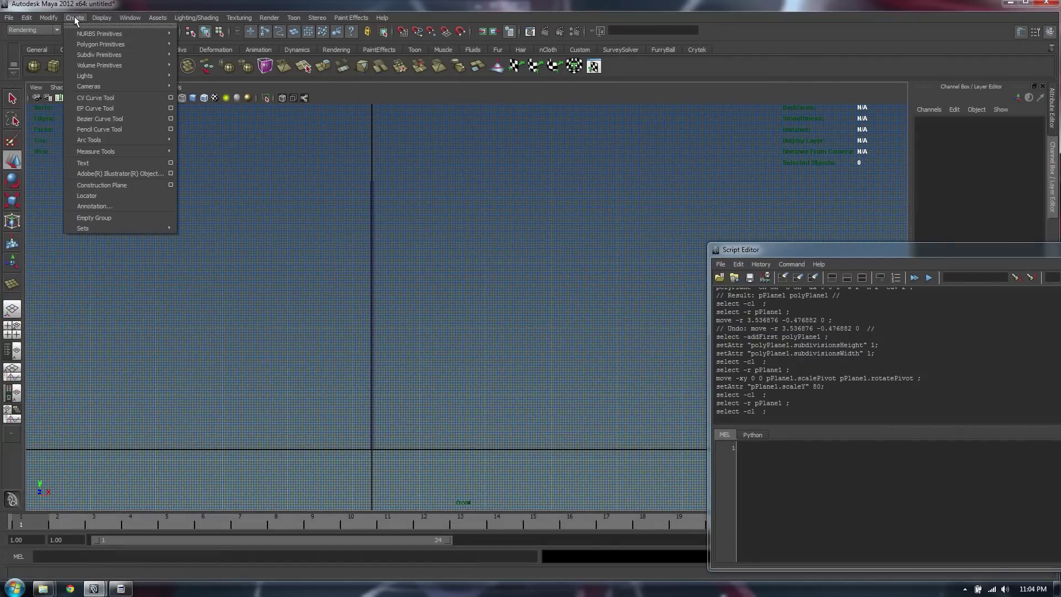
{"action": "left_click", "coordinate": [172, 108]}
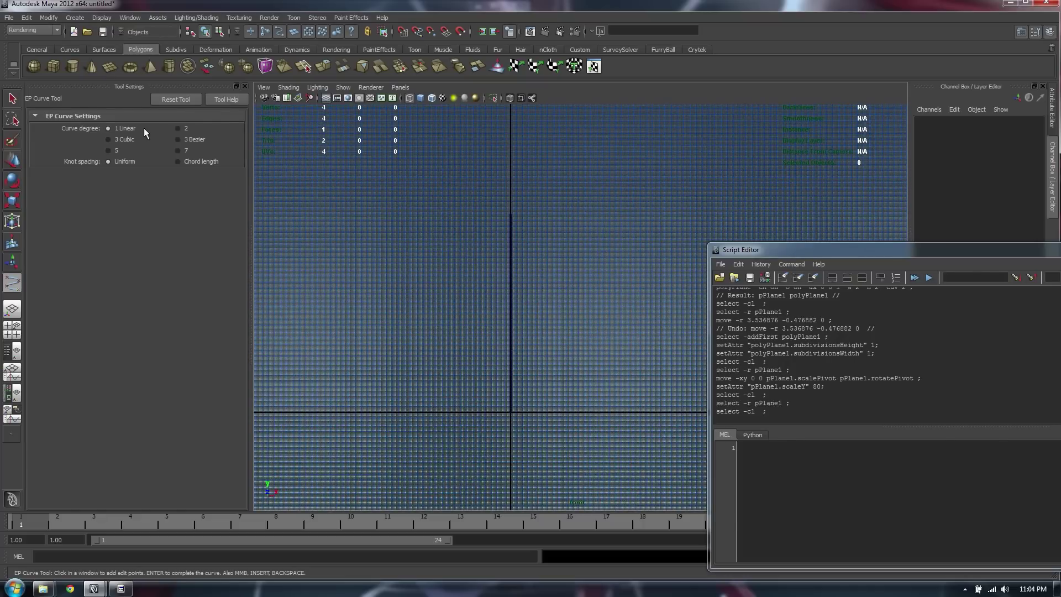
{"action": "mouse_move", "coordinate": [507, 289]}
{"action": "middle_mouse_down", "text": "alt"}
{"action": "mouse_move", "coordinate": [529, 307]}
{"action": "mouse_move", "coordinate": [506, 345]}
{"action": "middle_mouse_up", "text": "alt"}
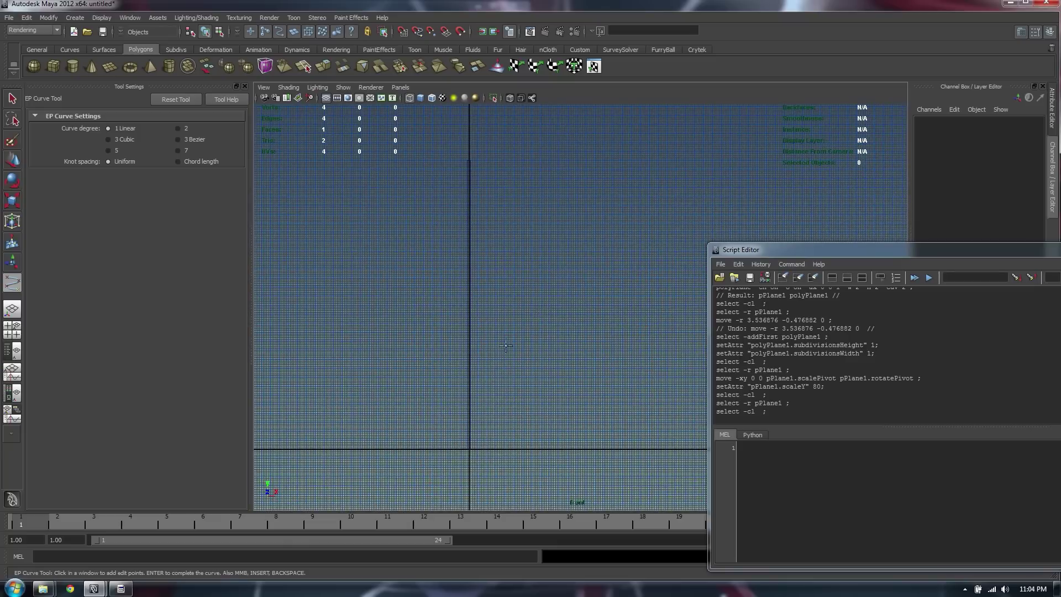
{"action": "left_click", "coordinate": [379, 448]}
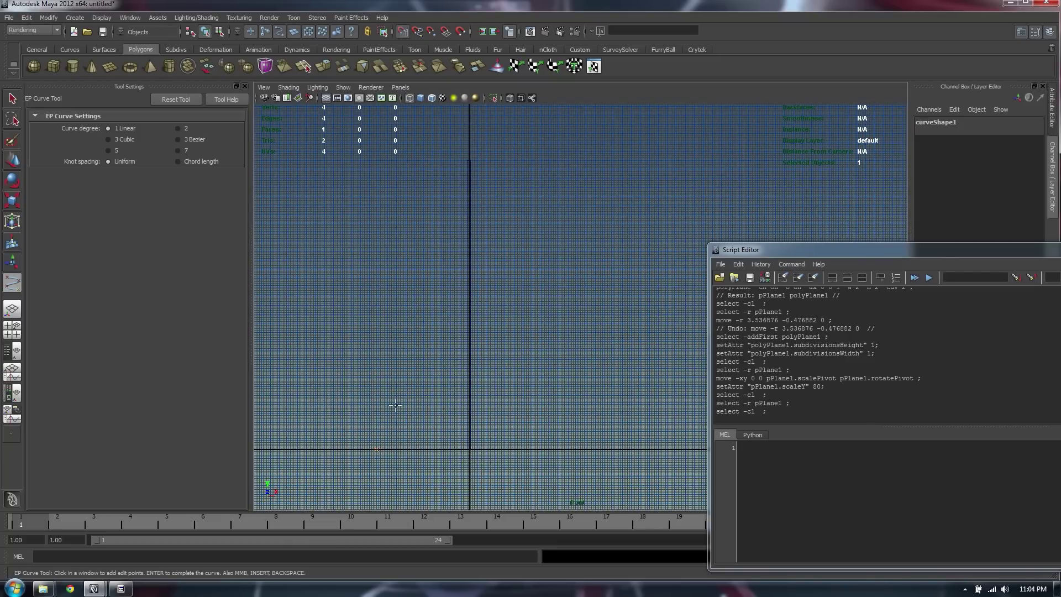
{"action": "left_click", "coordinate": [383, 162]}
{"action": "middle_click_drag", "start_coordinate": [382, 162], "coordinate": [375, 159]}
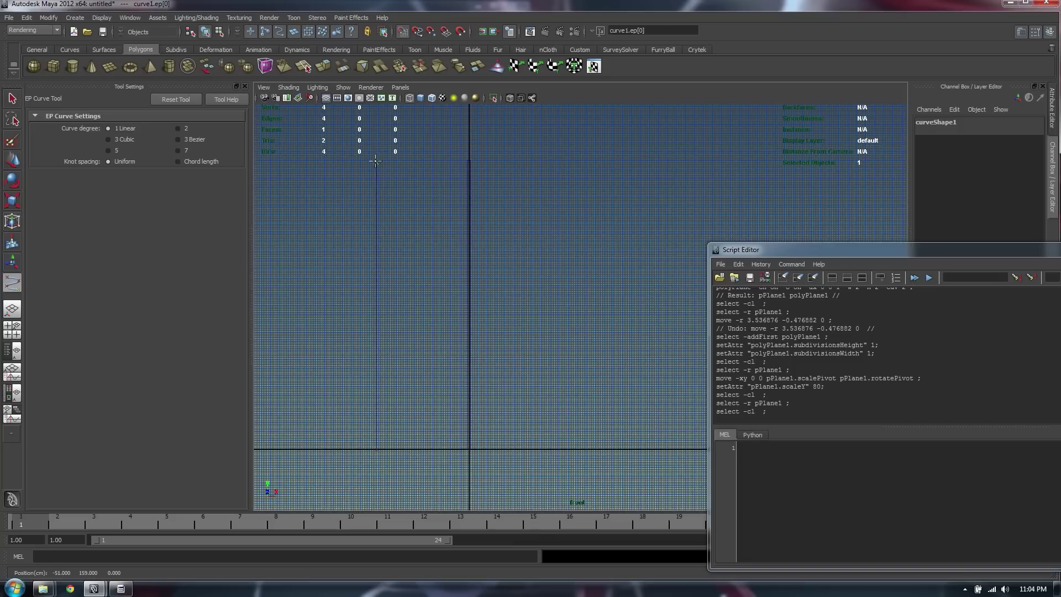
Add corners at 47,159 and 47,0 and finish curve1
{"action": "left_click", "coordinate": [554, 160]}
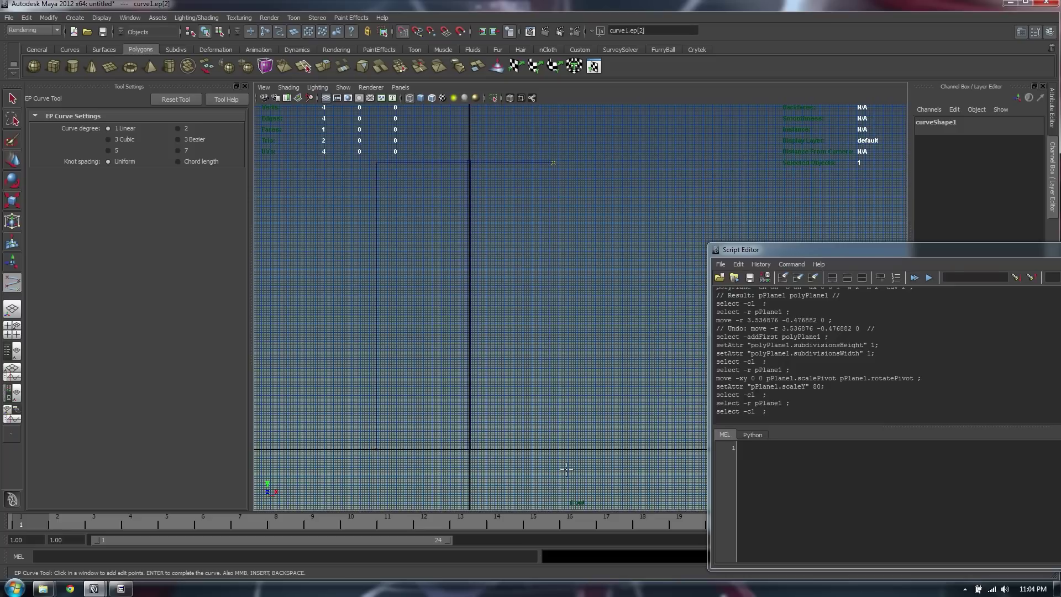
{"action": "left_click", "coordinate": [556, 451]}
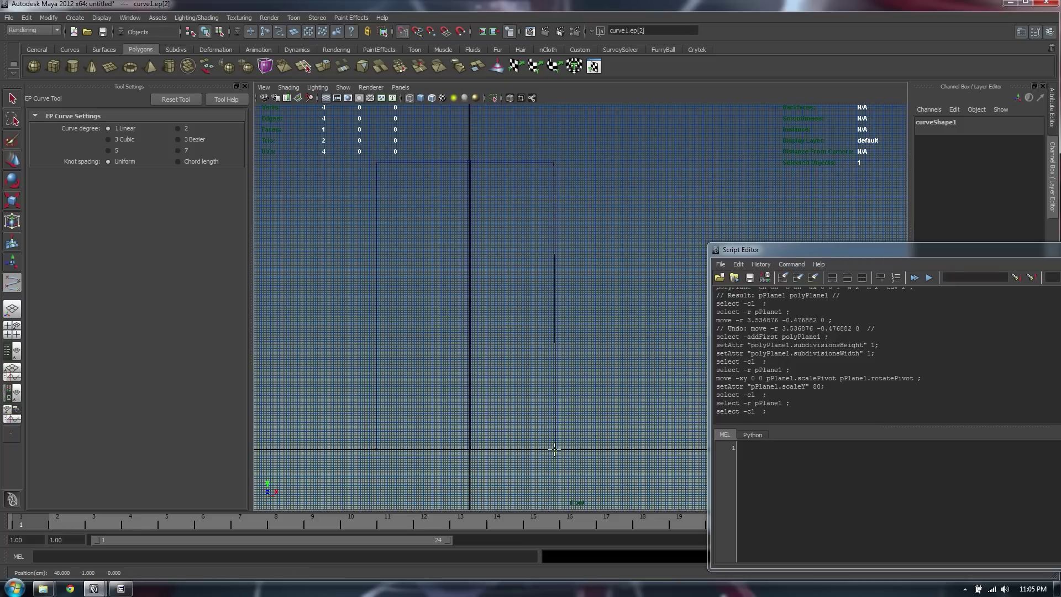
{"action": "middle_click_drag", "start_coordinate": [554, 451], "coordinate": [552, 450]}
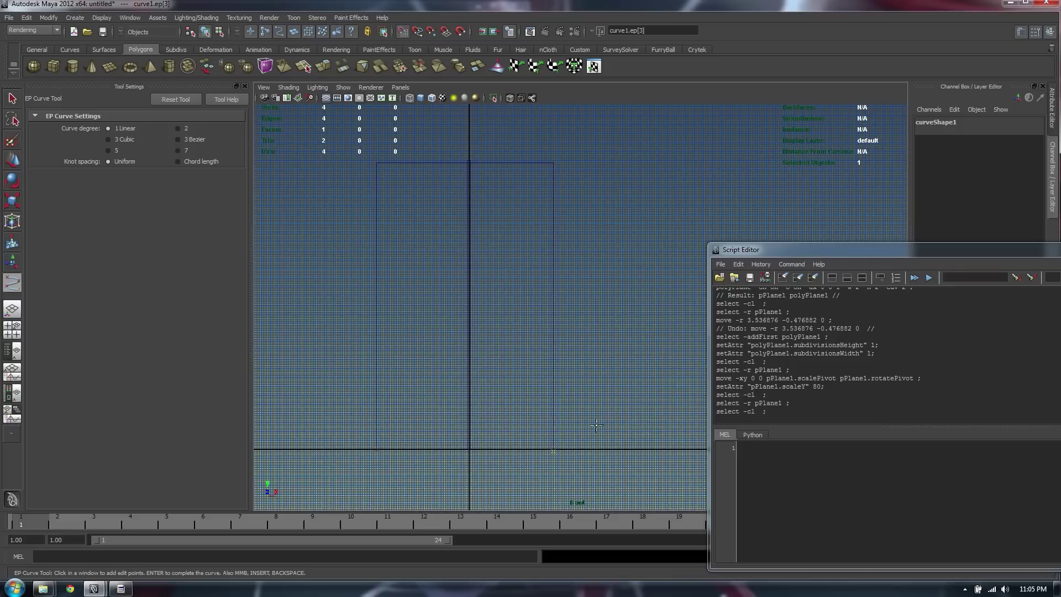
{"action": "key", "text": "z"}
{"action": "left_click", "coordinate": [553, 449]}
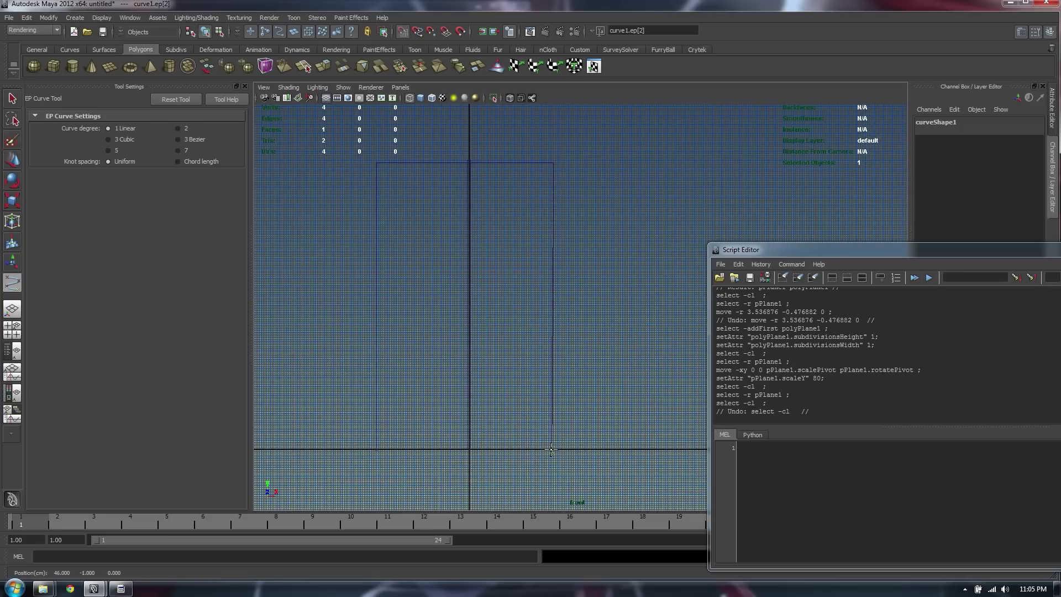
{"action": "scroll", "coordinate": [552, 331], "scroll_direction": "up", "scroll_amount": 3}
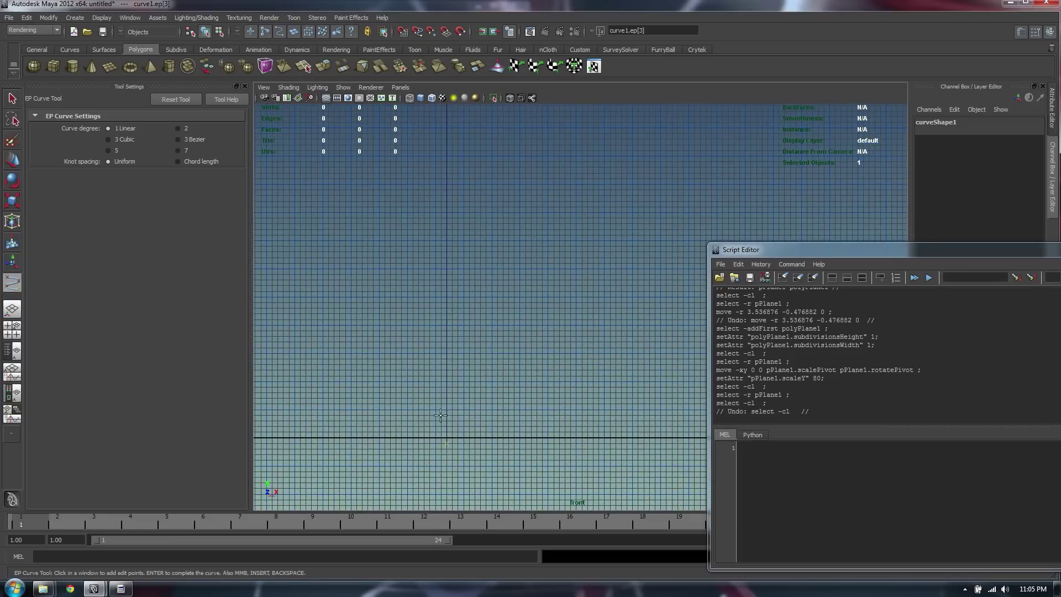
{"action": "left_click", "coordinate": [453, 445]}
{"action": "key", "text": "Return"}
{"action": "scroll", "coordinate": [602, 363], "scroll_direction": "down", "scroll_amount": 4}
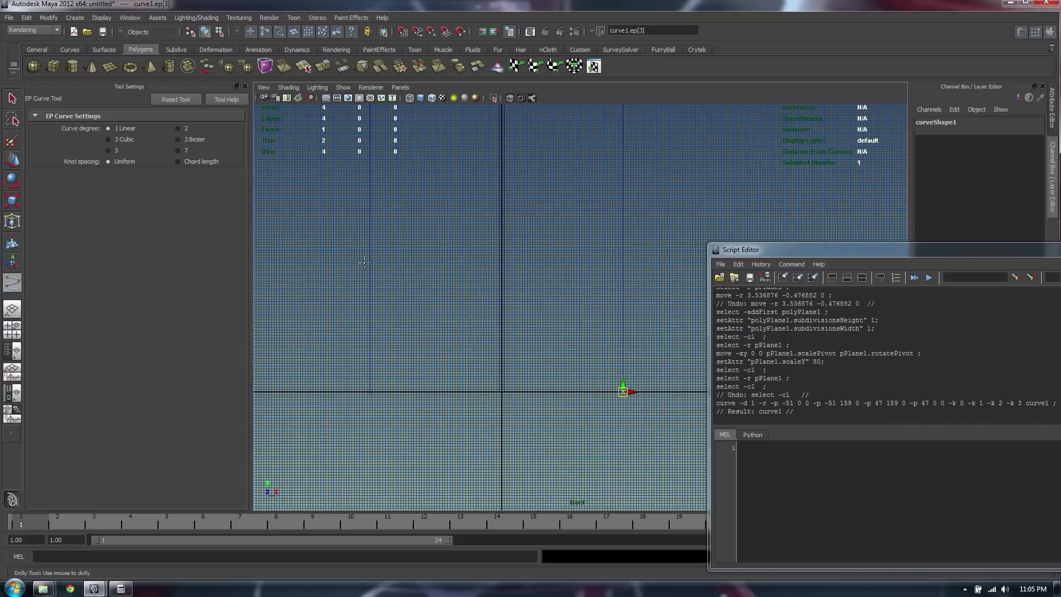
{"action": "key", "text": "plus"}
Frame the rectangle and clear the Script Editor history
{"action": "middle_click_drag", "start_coordinate": [479, 301], "coordinate": [611, 284], "text": "alt"}
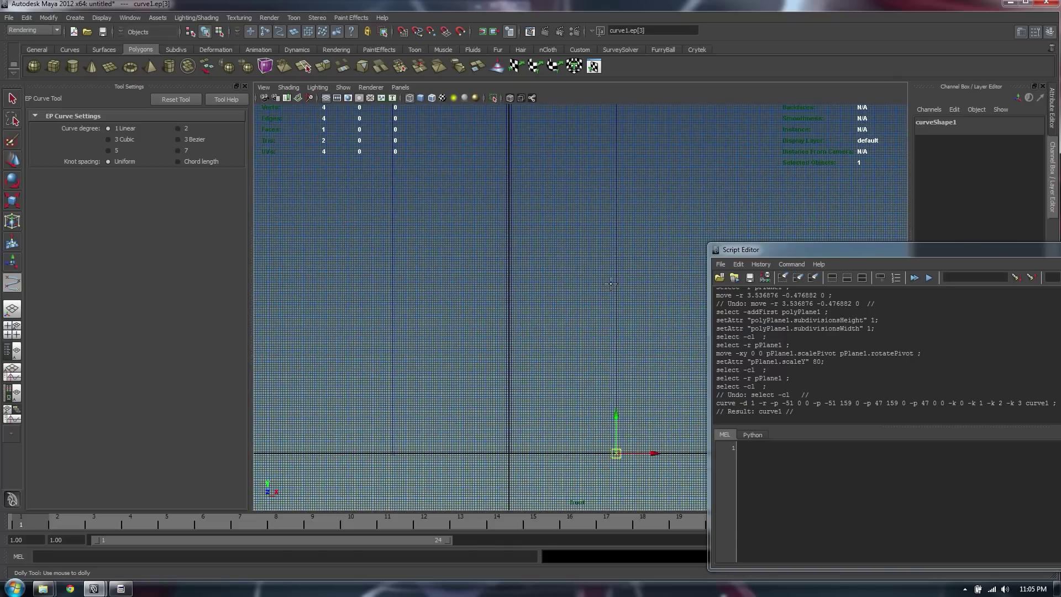
{"action": "left_click_drag", "start_coordinate": [919, 253], "coordinate": [839, 154]}
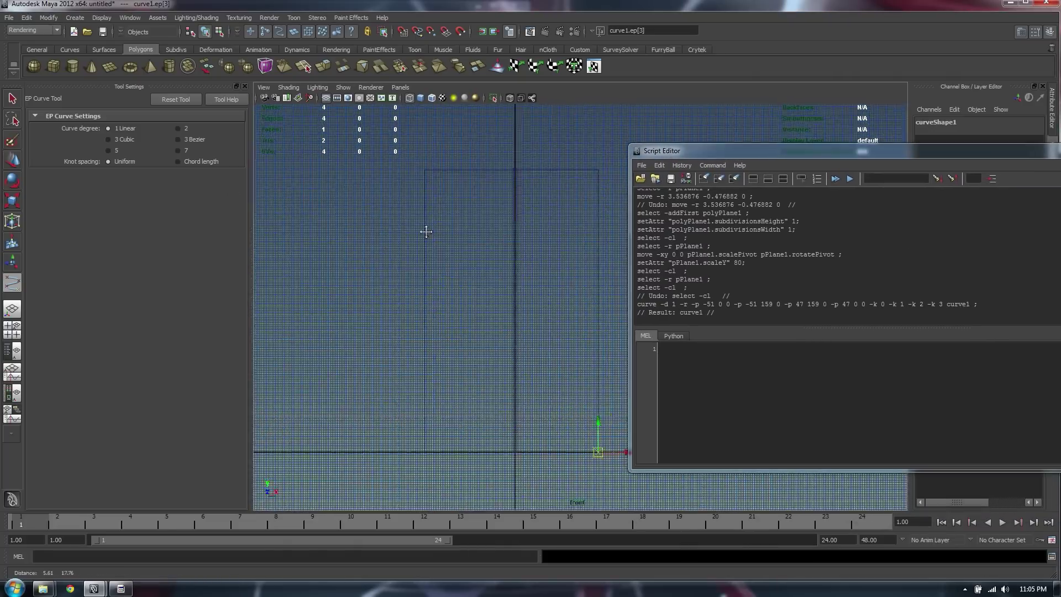
{"action": "middle_click_drag", "start_coordinate": [498, 331], "coordinate": [446, 283], "text": "alt"}
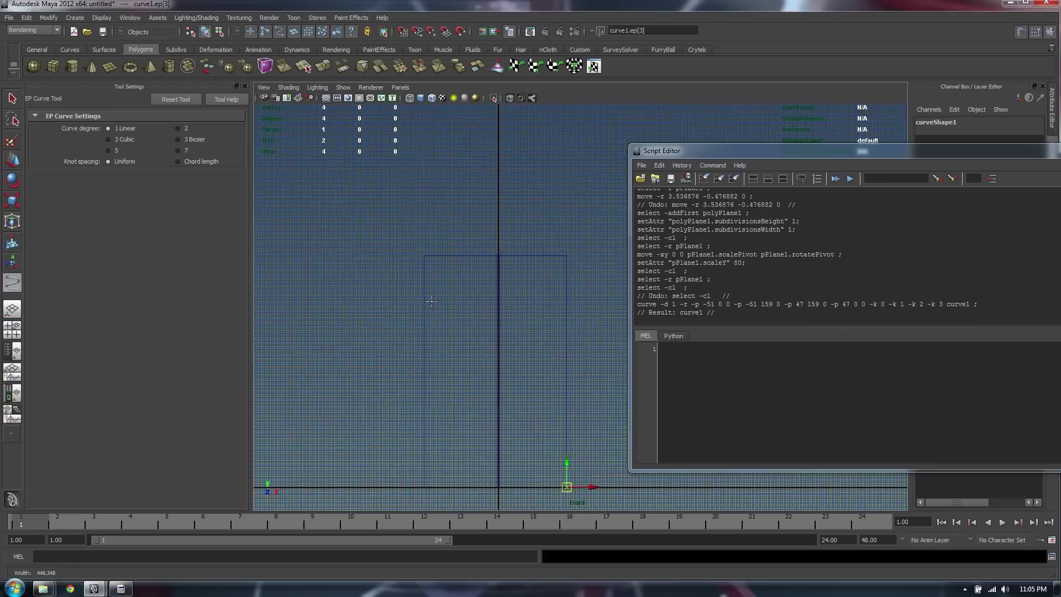
{"action": "left_click", "coordinate": [734, 180]}
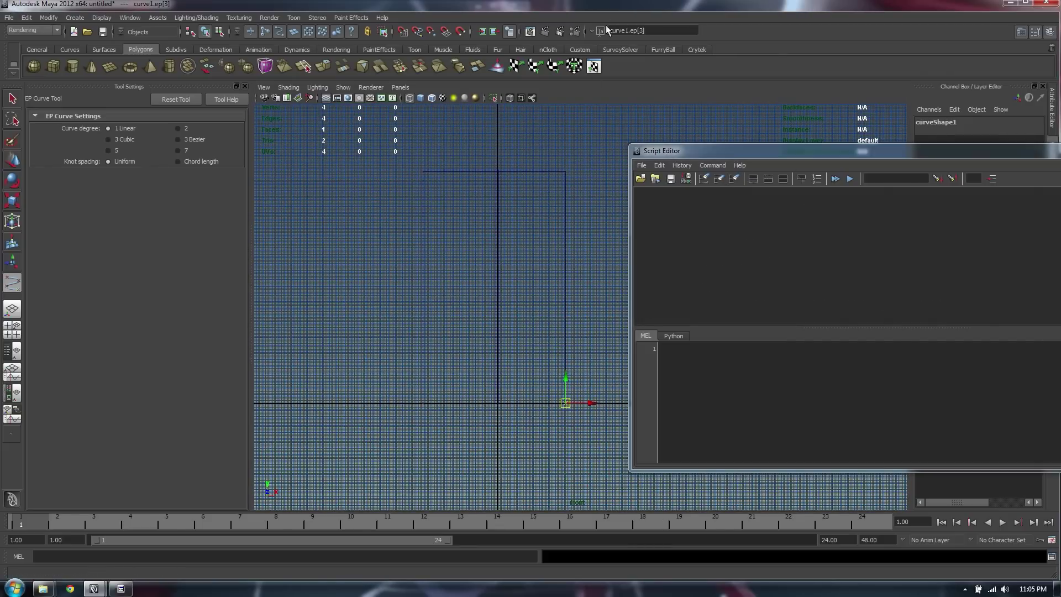
Finish the curve and highlight its echoed MEL curve command with corners (-51,0) to (47,0)
{"action": "key", "text": "Return"}
{"action": "key", "text": "z"}
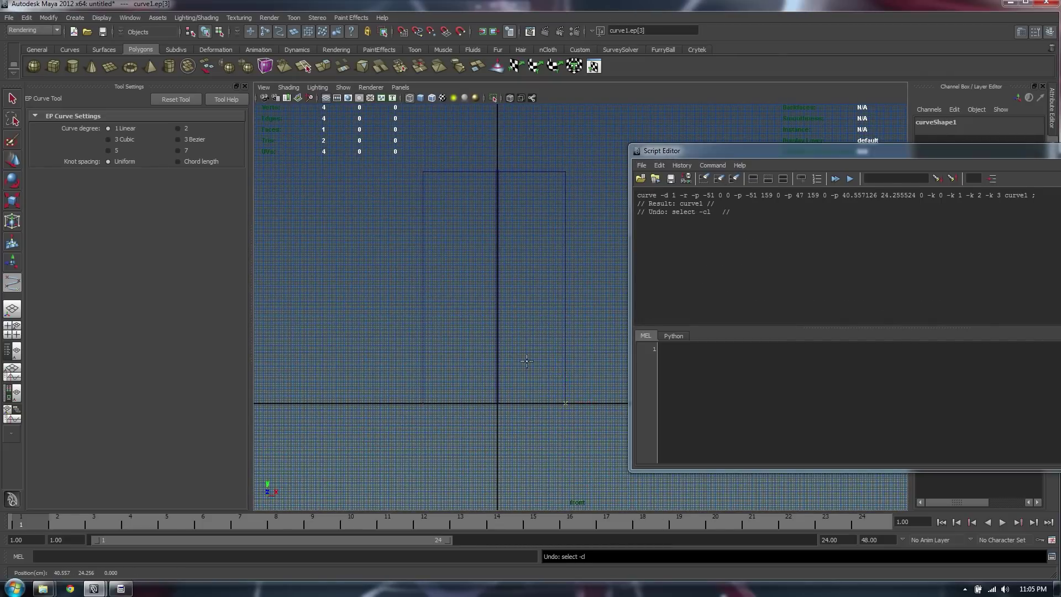
{"action": "key", "text": "Return"}
{"action": "key", "text": "w"}
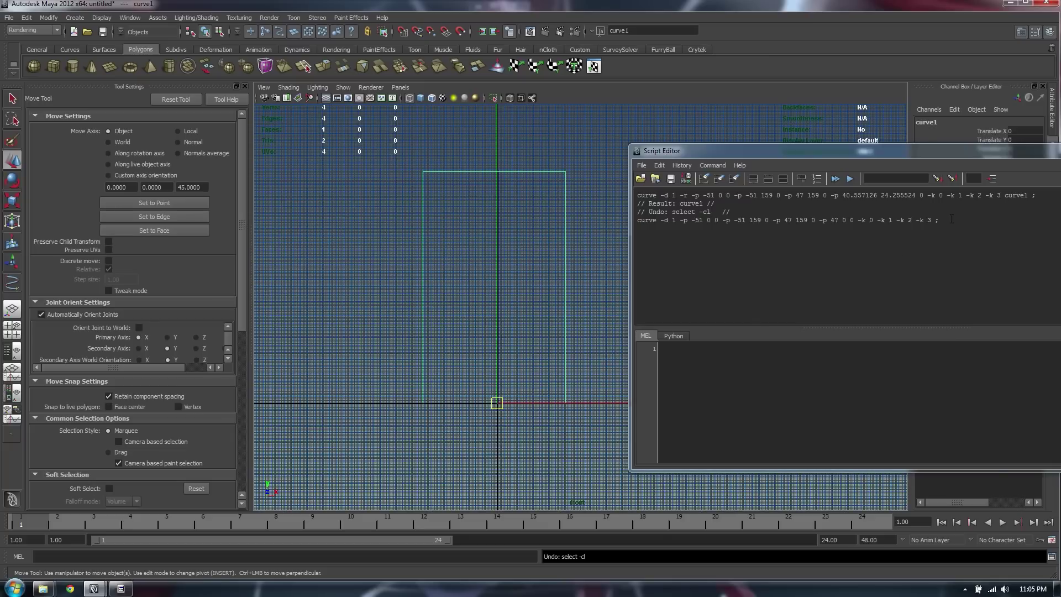
{"action": "left_click_drag", "start_coordinate": [941, 220], "coordinate": [632, 224]}
{"action": "key", "text": "ctrl+c"}
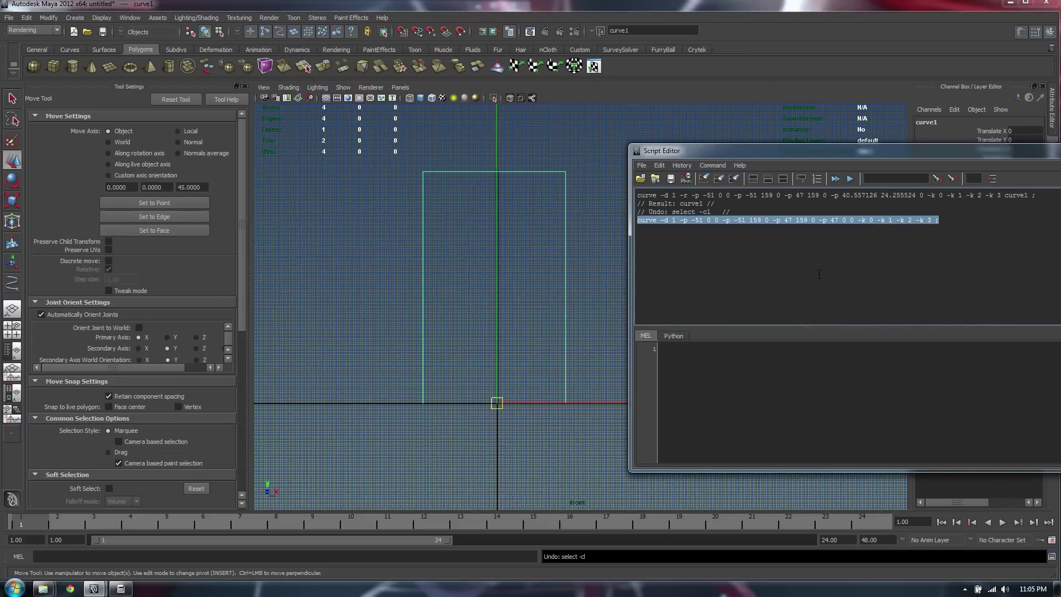
{"action": "left_click", "coordinate": [833, 284]}
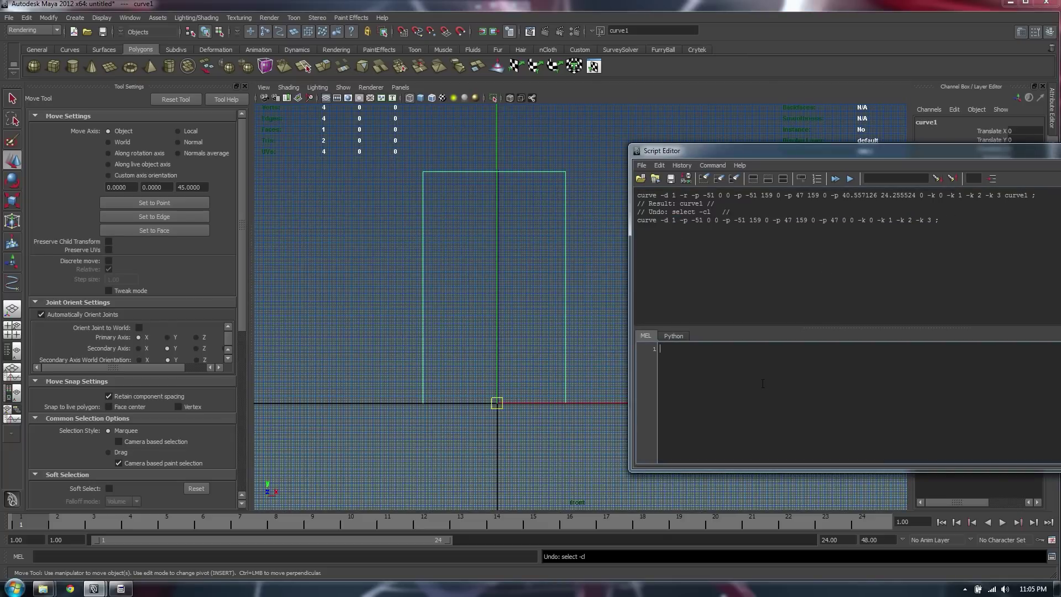
Delete both the plane and the rectangular curve
{"action": "left_click", "coordinate": [519, 246]}
{"action": "left_click", "coordinate": [249, 88]}
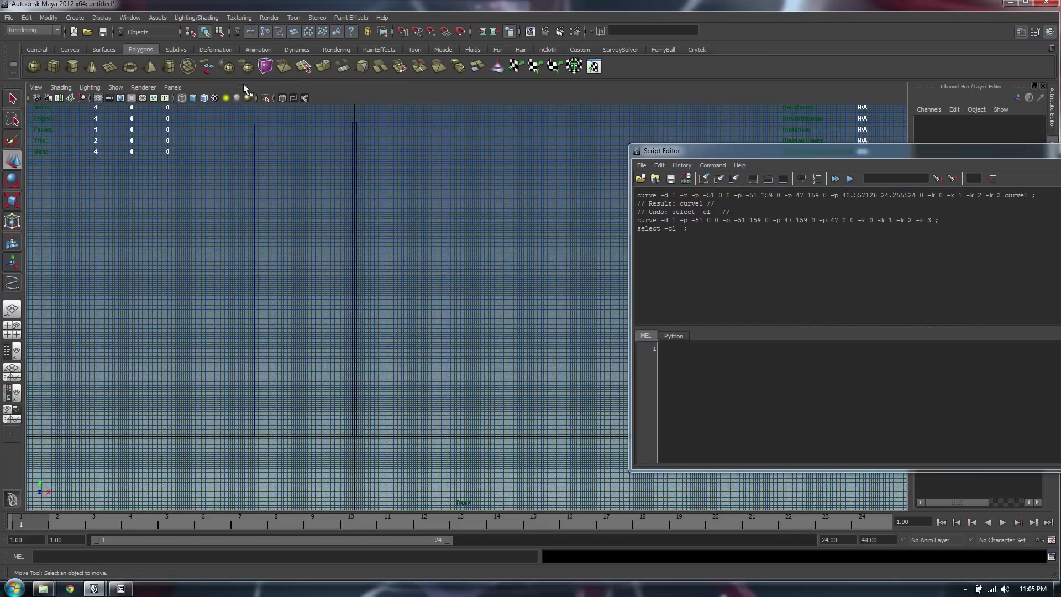
{"action": "left_click", "coordinate": [380, 234]}
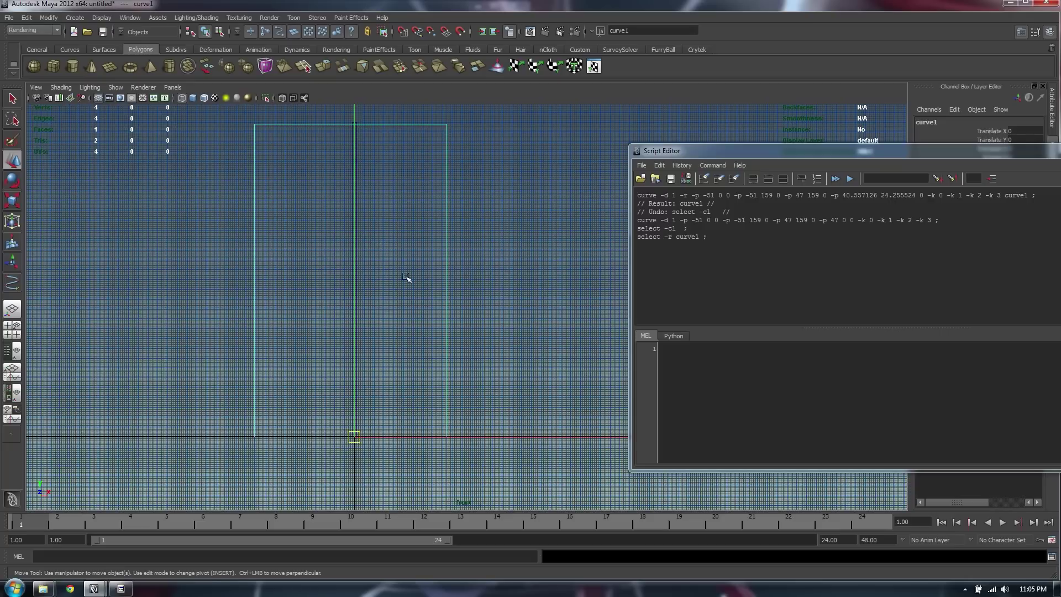
{"action": "left_click", "coordinate": [481, 205]}
{"action": "left_click_drag", "start_coordinate": [514, 187], "coordinate": [193, 345]}
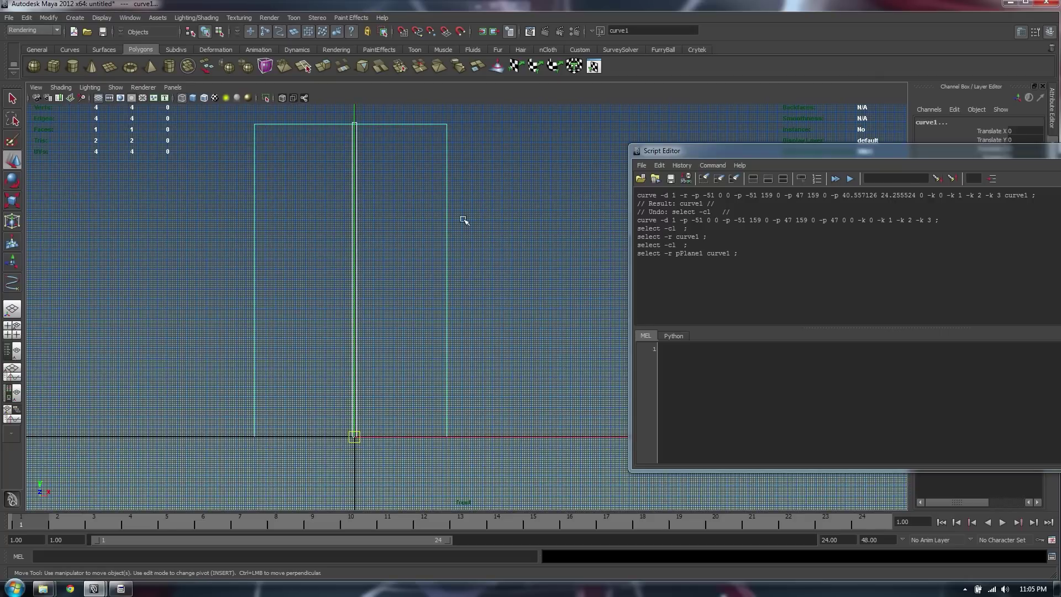
{"action": "key", "text": "Delete"}
{"action": "key", "text": "space"}
{"action": "key", "text": "space"}
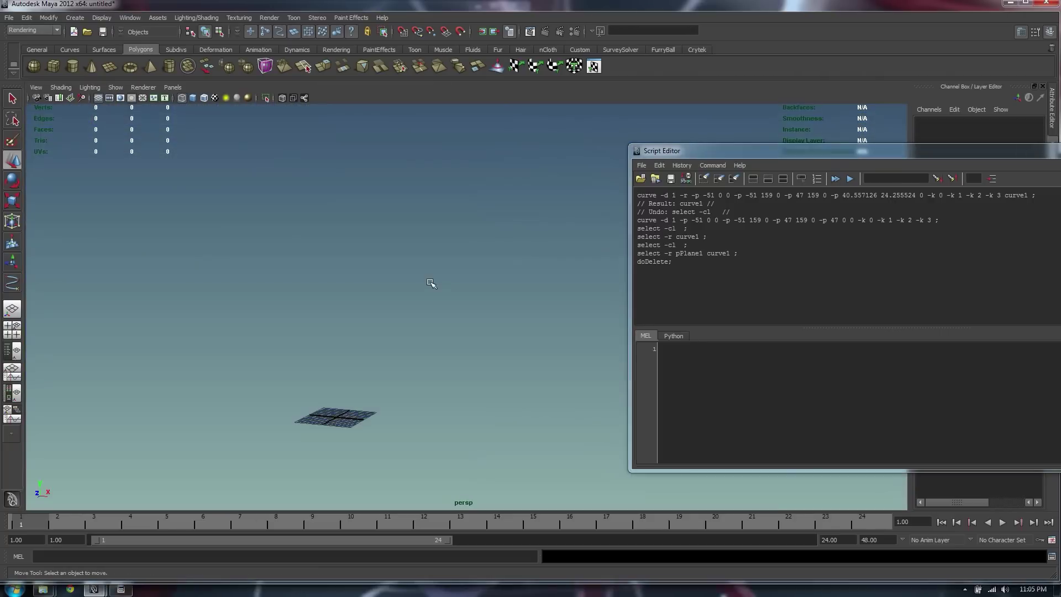
Paste the saved curve command into the MEL tab, run it to rebuild curve1, and paste it again
{"action": "left_click", "coordinate": [776, 383]}
{"action": "key", "text": "ctrl+v"}
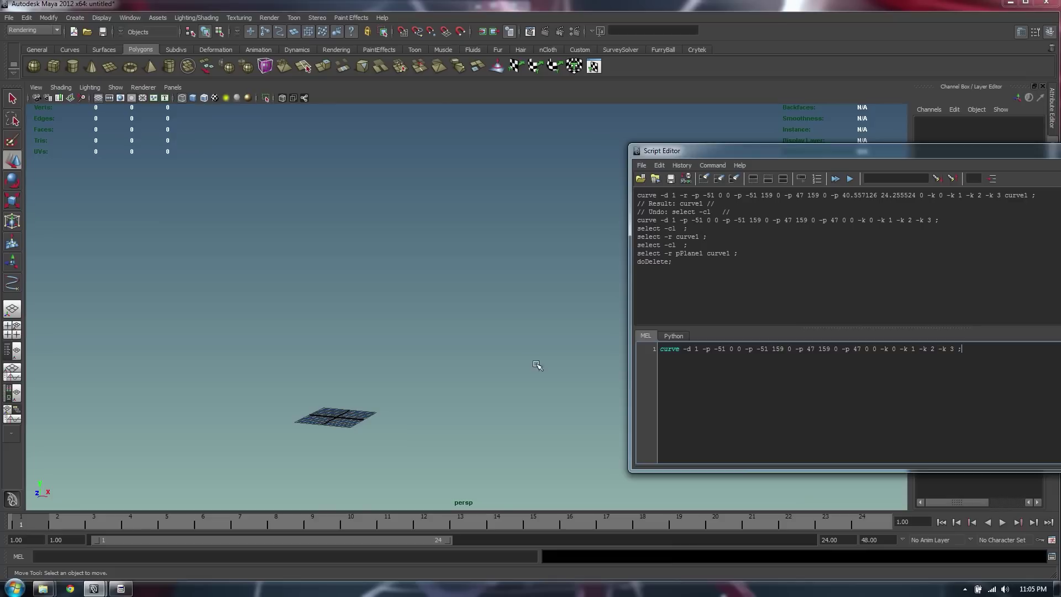
{"action": "left_click", "coordinate": [851, 178]}
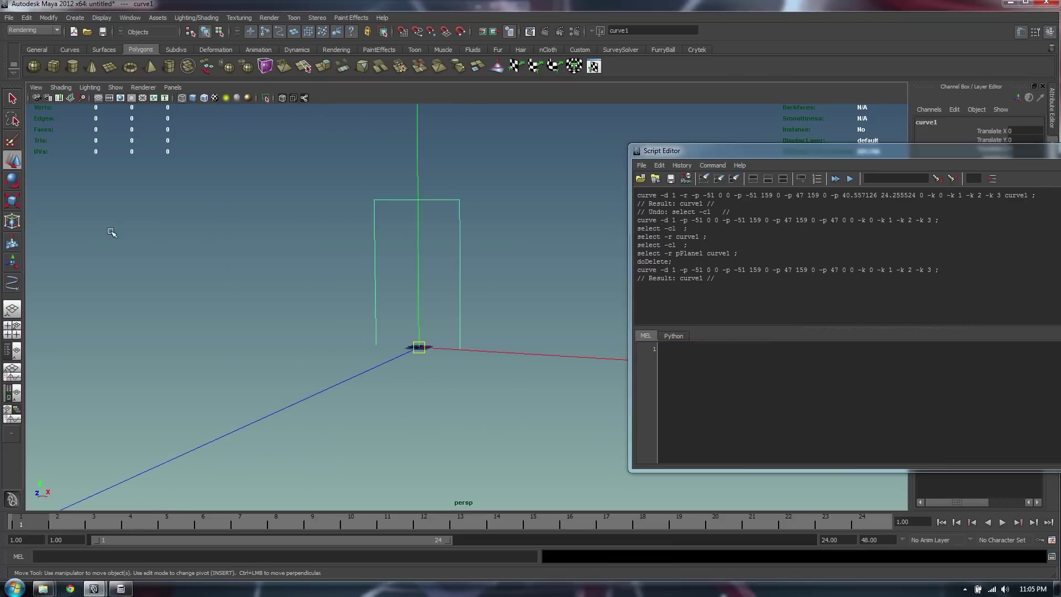
{"action": "key", "text": "w"}
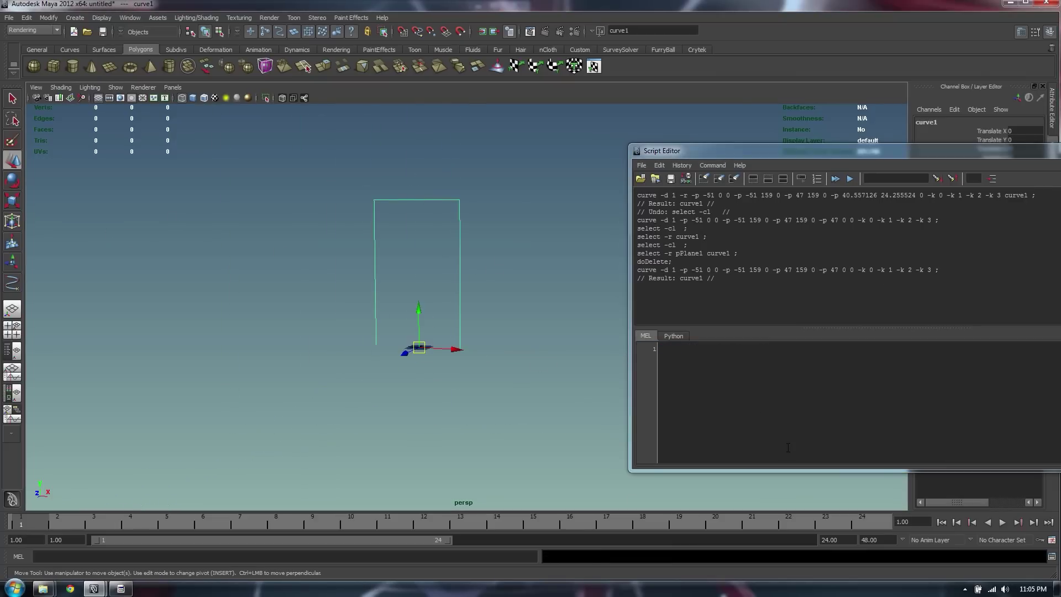
{"action": "left_click", "coordinate": [787, 448]}
{"action": "key", "text": "ctrl+v"}
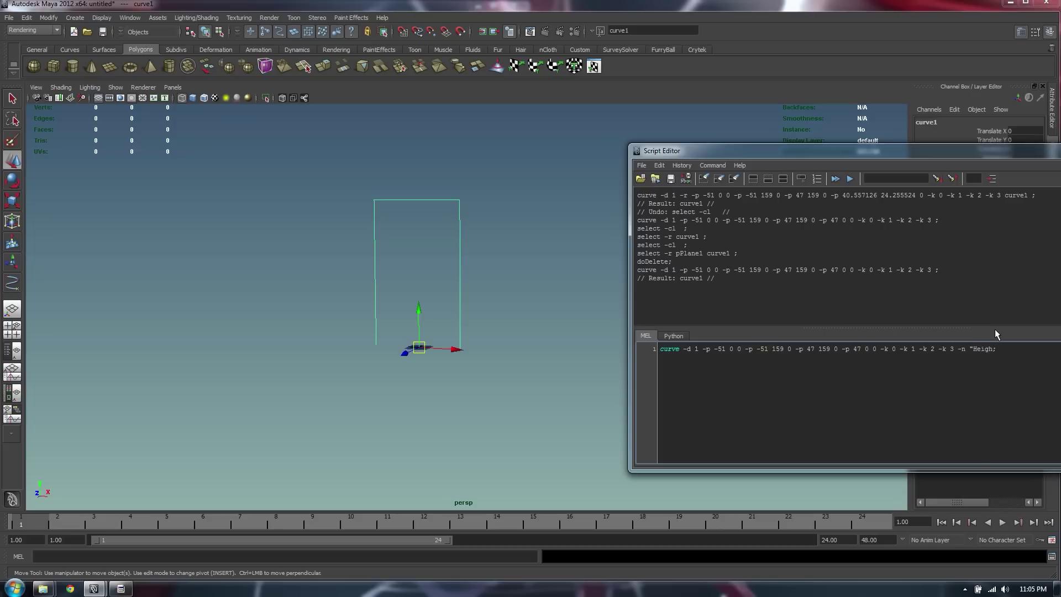
{"action": "type", "text": "t Reference\""}
Select the curve command with its Height Reference name flag and run it
{"action": "key", "text": "ctrl+a"}
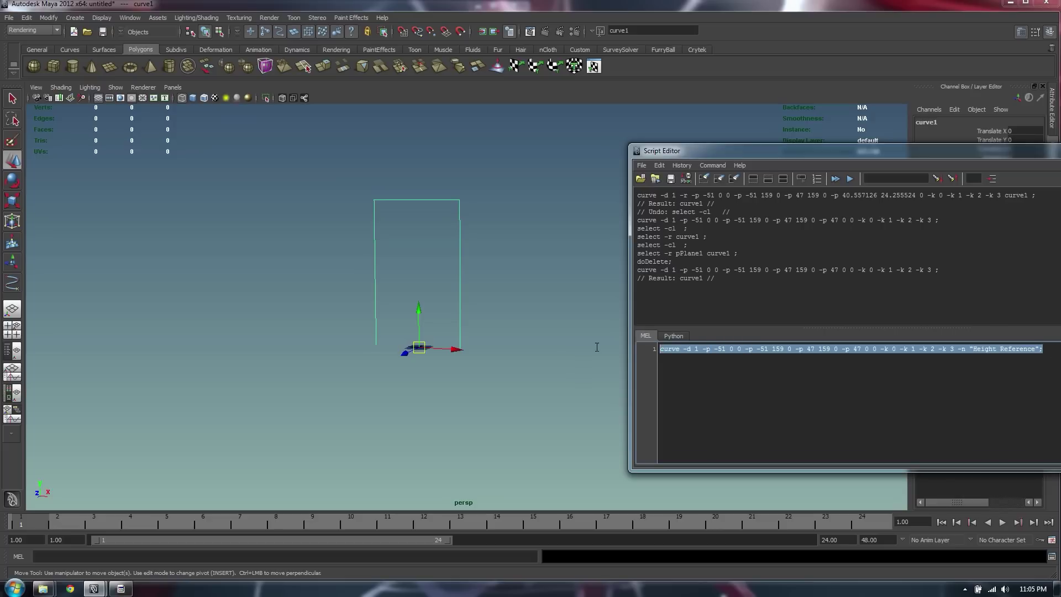
{"action": "left_click_drag", "start_coordinate": [765, 156], "coordinate": [612, 166]}
{"action": "key", "text": "Delete"}
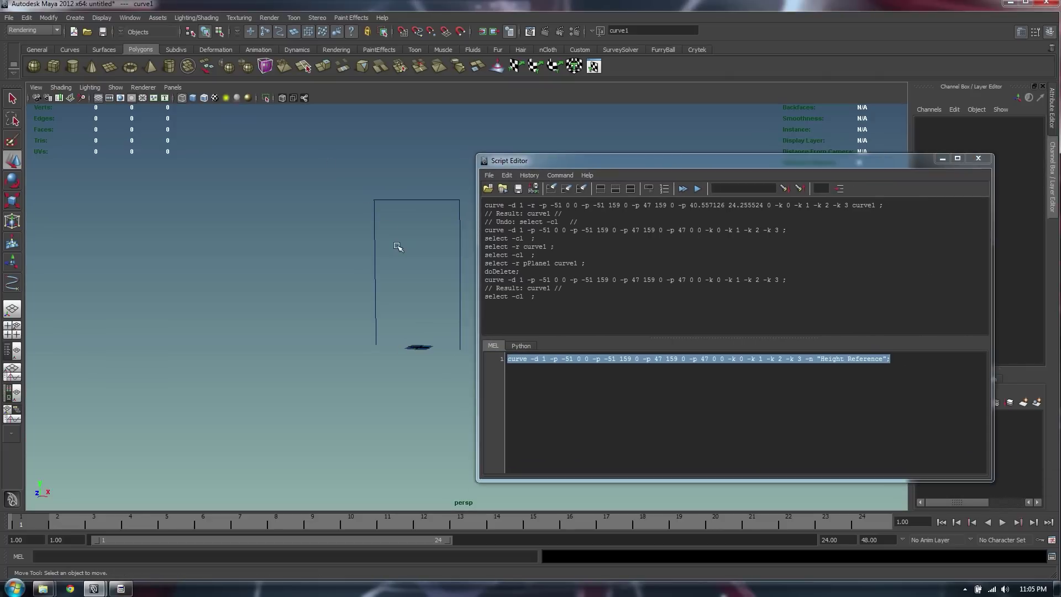
{"action": "left_click", "coordinate": [698, 189]}
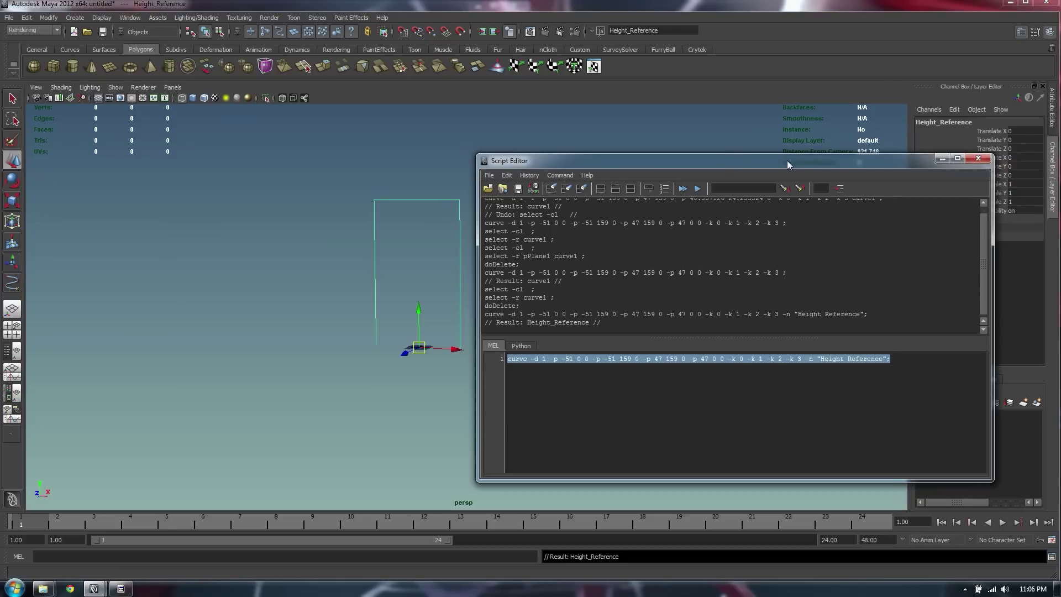
{"action": "left_click", "coordinate": [663, 415]}
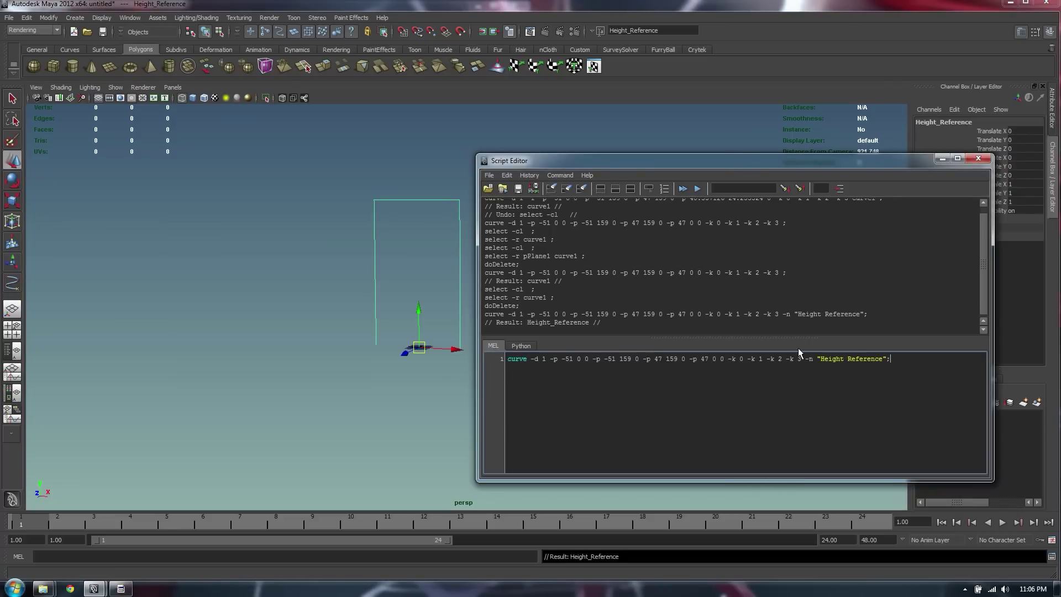
{"action": "left_click_drag", "start_coordinate": [805, 358], "coordinate": [883, 359]}
{"action": "left_click", "coordinate": [415, 274]}
{"action": "left_click_drag", "start_coordinate": [799, 158], "coordinate": [832, 206]}
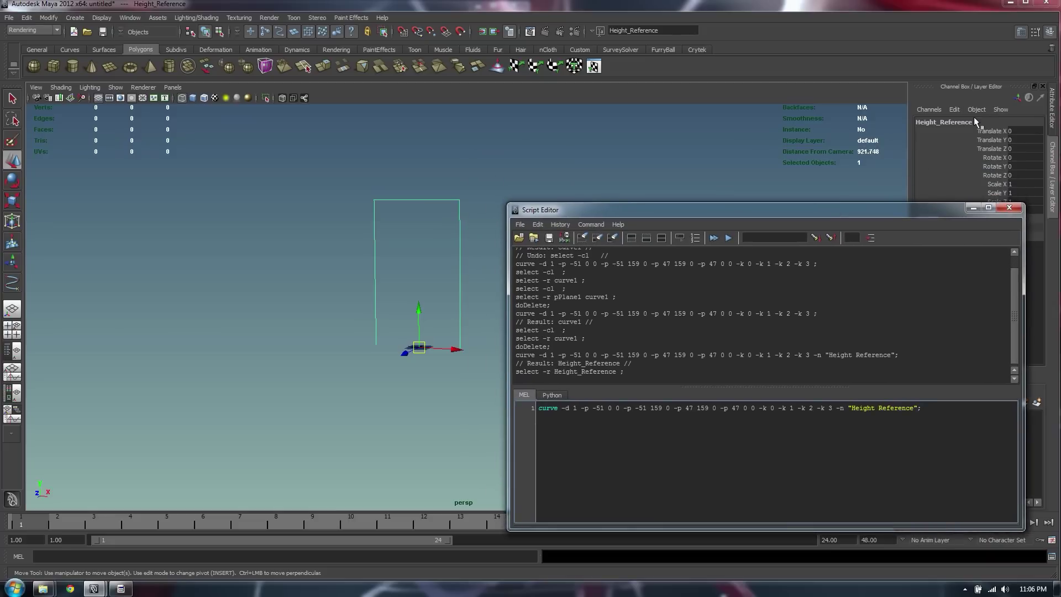
{"action": "left_click", "coordinate": [282, 173]}
{"action": "left_click", "coordinate": [398, 244]}
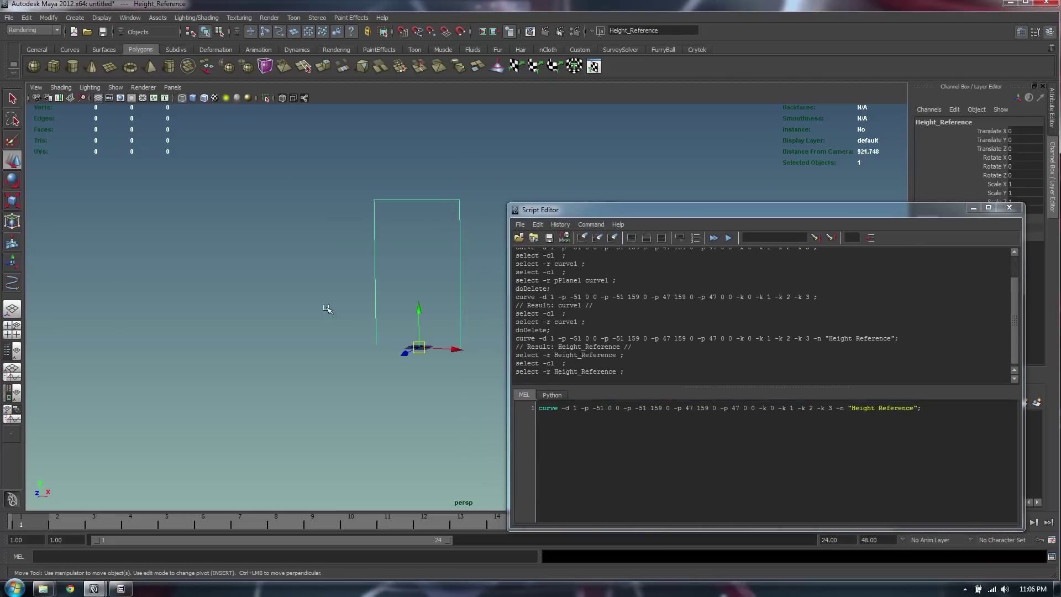
{"action": "mouse_move", "coordinate": [325, 301]}
{"action": "left_mouse_down", "text": "alt"}
{"action": "mouse_move", "coordinate": [367, 301]}
{"action": "mouse_move", "coordinate": [301, 346]}
{"action": "left_mouse_up", "text": "alt"}
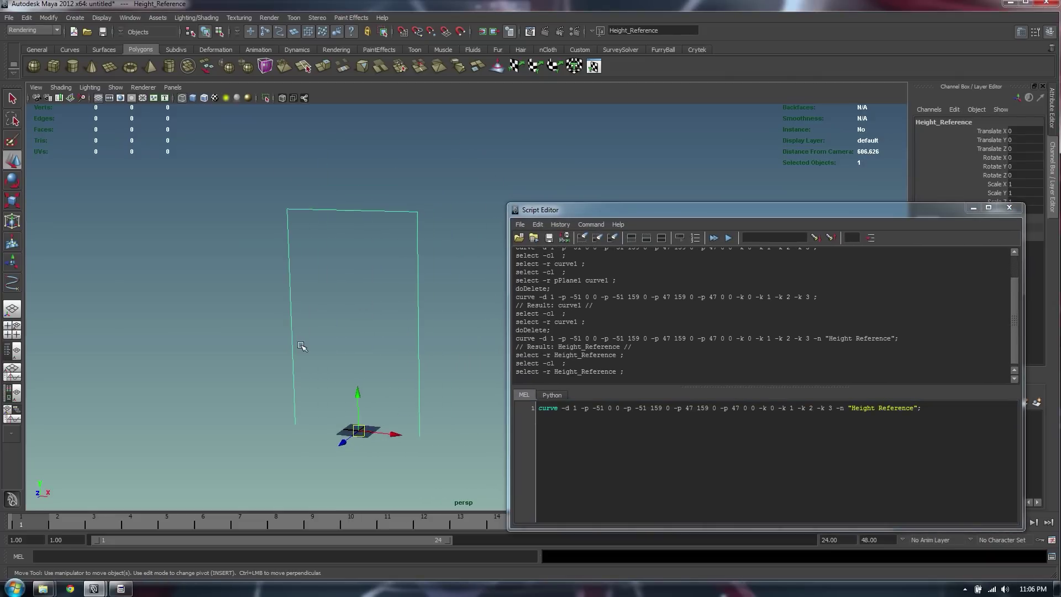
{"action": "left_click_drag", "start_coordinate": [300, 346], "coordinate": [324, 290], "text": "alt"}
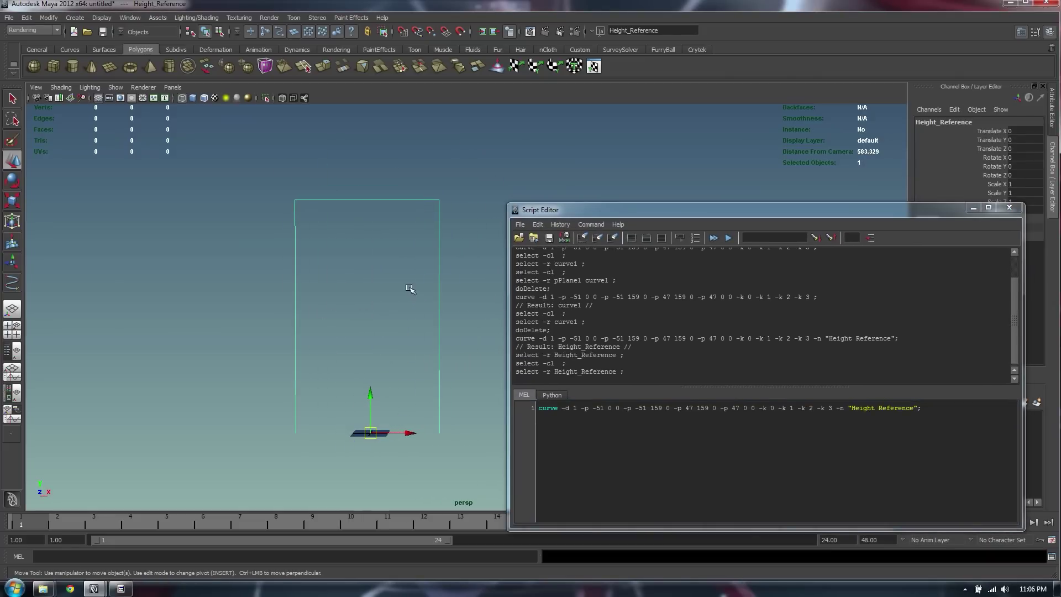
{"action": "left_click", "coordinate": [390, 266]}
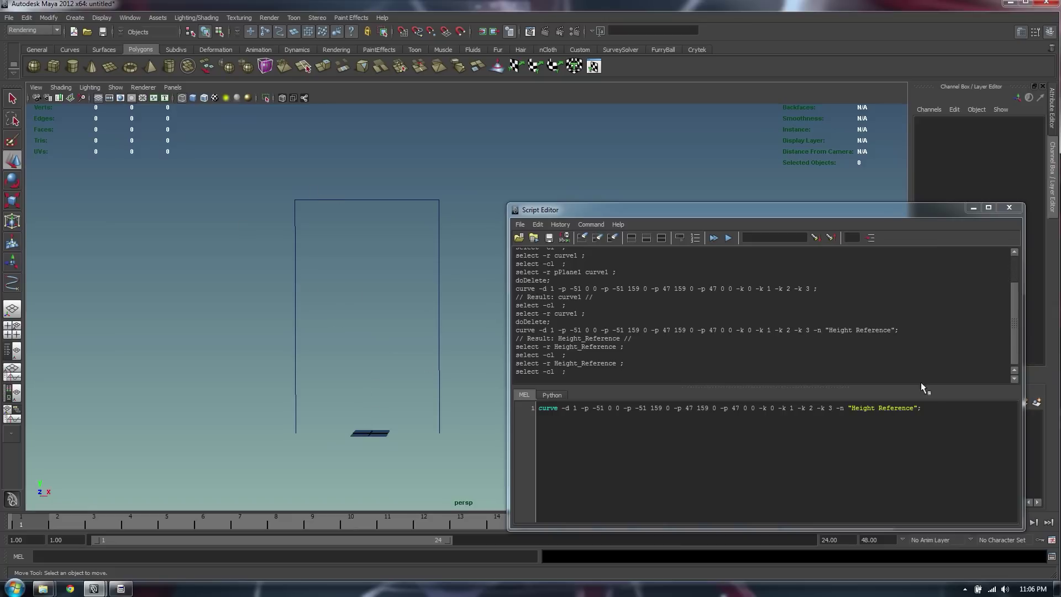
{"action": "left_click_drag", "start_coordinate": [941, 408], "coordinate": [502, 404]}
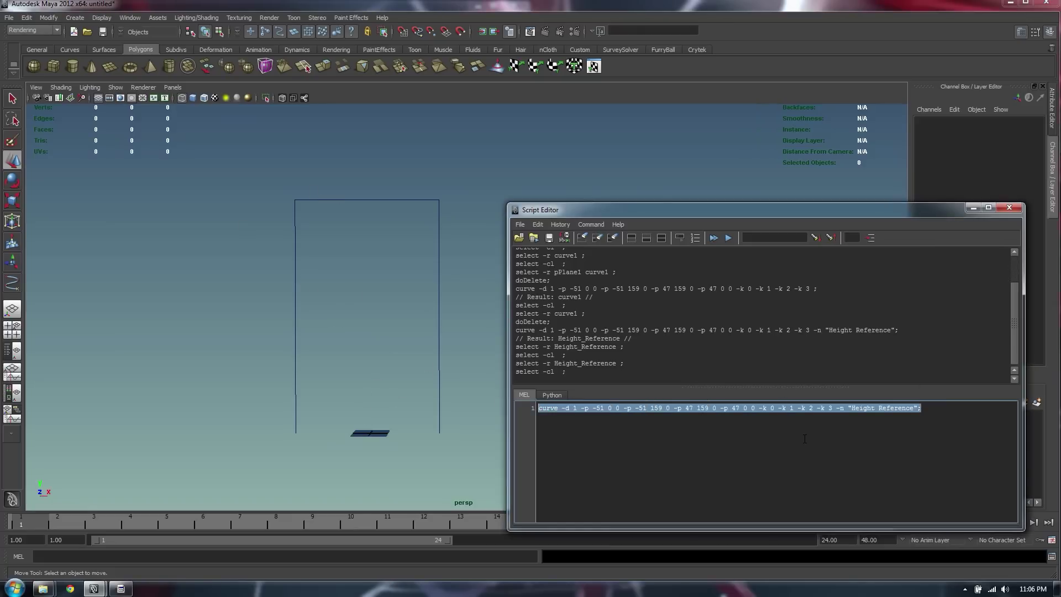
Delete the Height_Reference curve and drag its MEL command onto the Custom shelf as a button
{"action": "left_click", "coordinate": [317, 271]}
{"action": "key", "text": "Delete"}
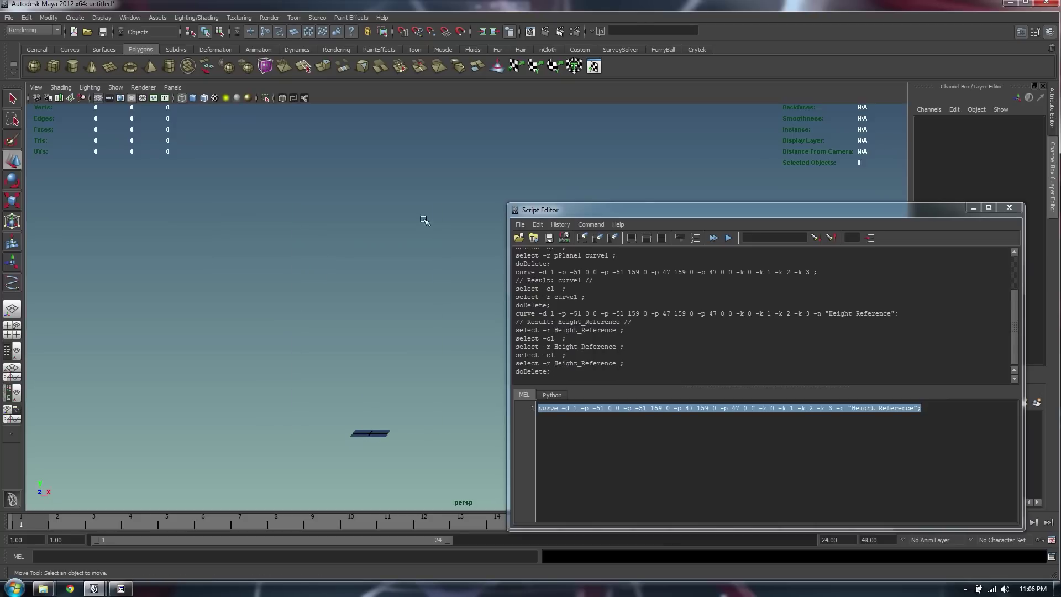
{"action": "left_click", "coordinate": [574, 50]}
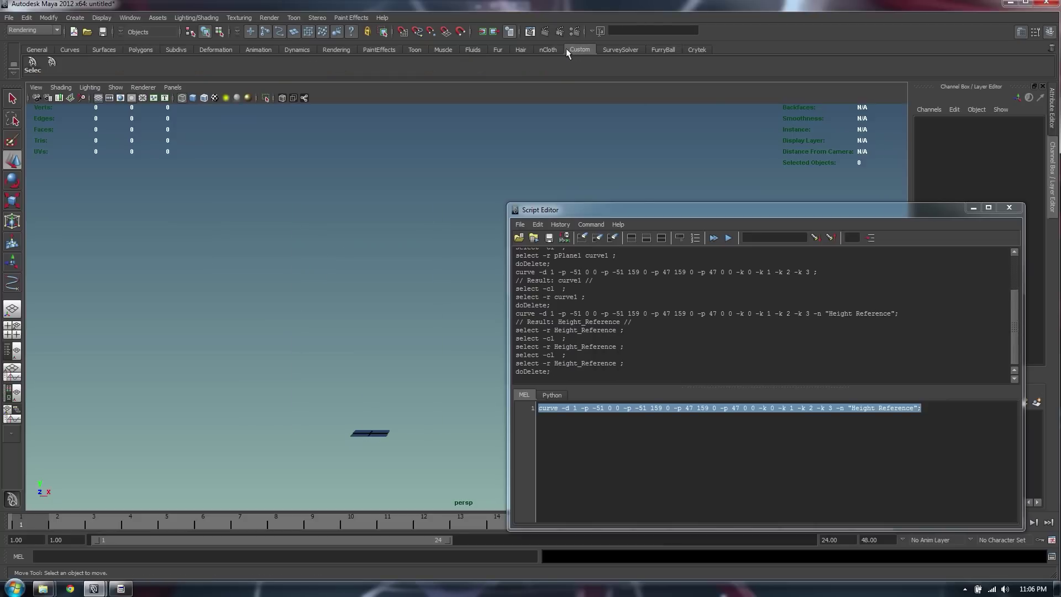
{"action": "left_click", "coordinate": [12, 57]}
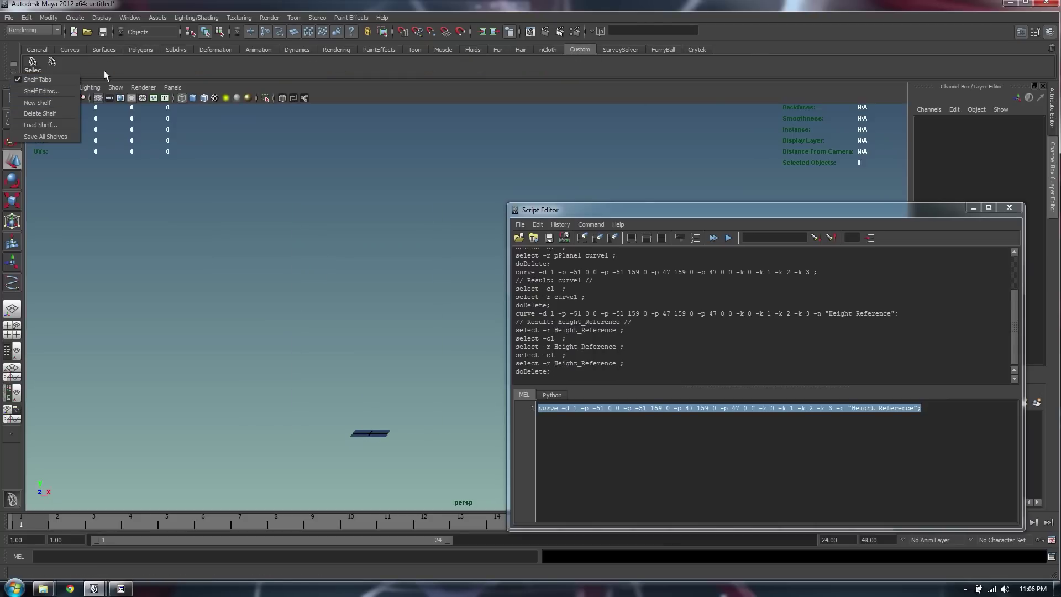
{"action": "left_click", "coordinate": [564, 58]}
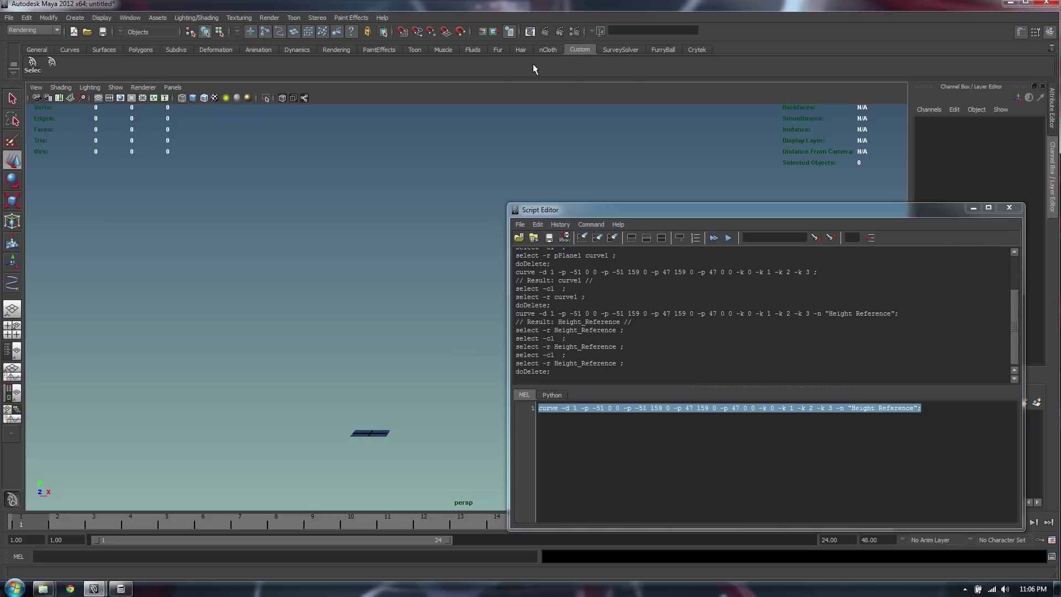
{"action": "left_click", "coordinate": [672, 421]}
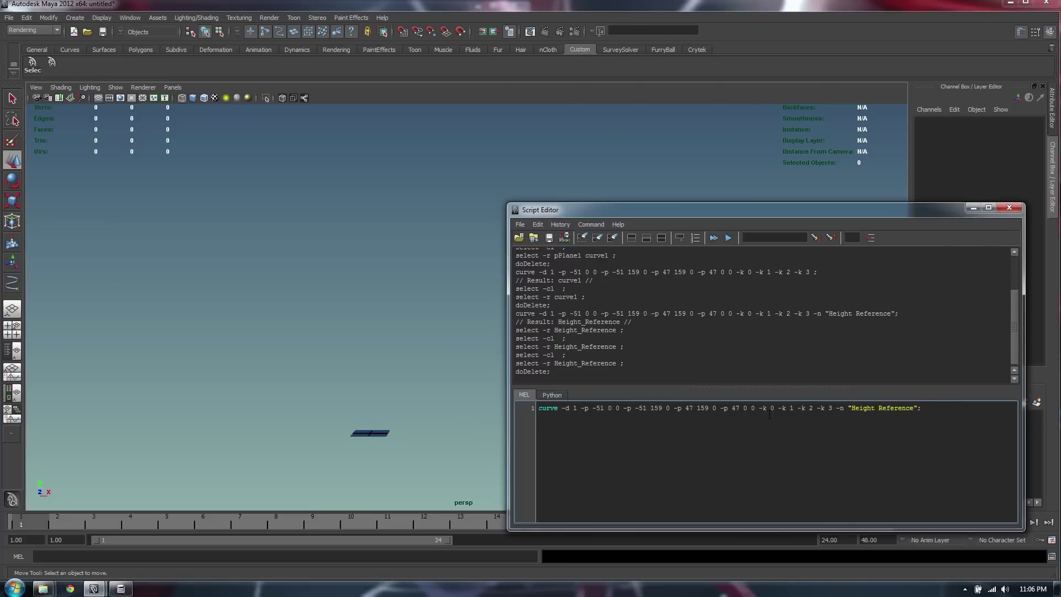
{"action": "key", "text": "ctrl+a"}
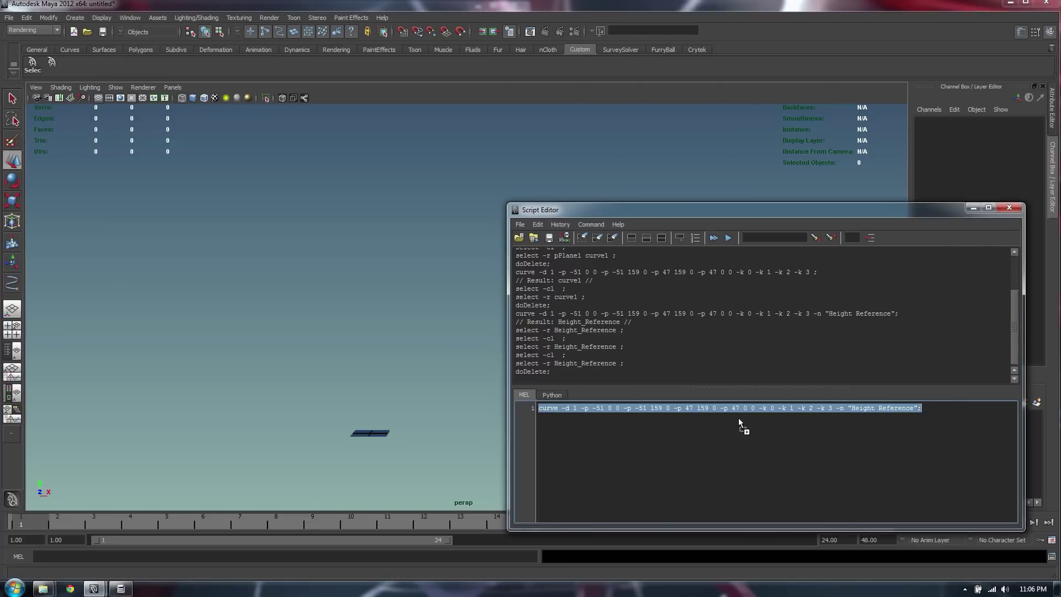
{"action": "middle_click_drag", "start_coordinate": [161, 97], "coordinate": [71, 62]}
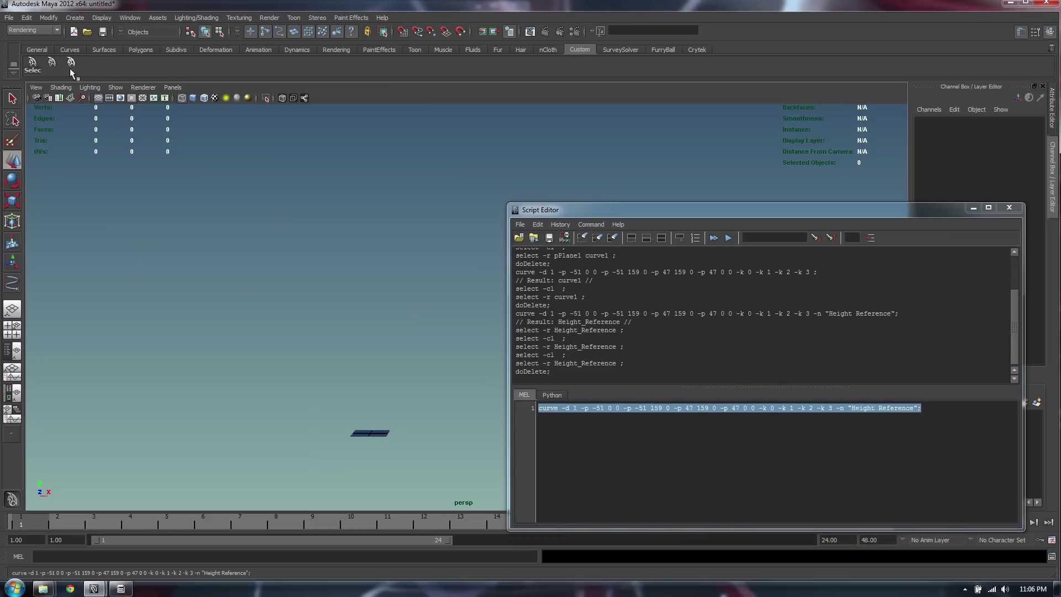
{"action": "left_click", "coordinate": [70, 64]}
{"action": "left_click", "coordinate": [364, 319]}
{"action": "left_click_drag", "start_coordinate": [364, 319], "coordinate": [231, 359], "text": "alt"}
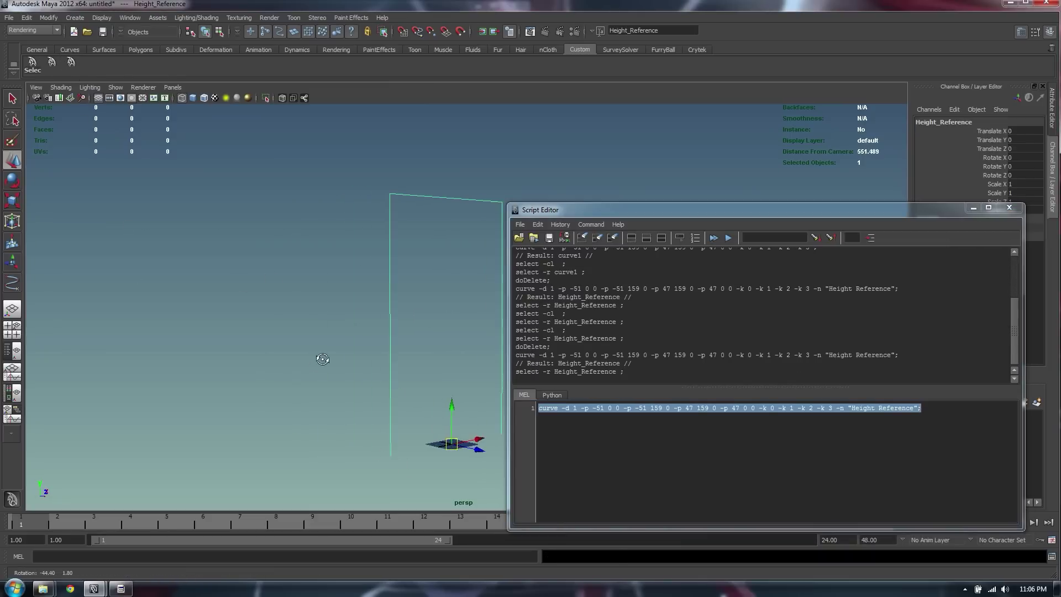
{"action": "left_click", "coordinate": [296, 424]}
{"action": "left_click", "coordinate": [116, 239]}
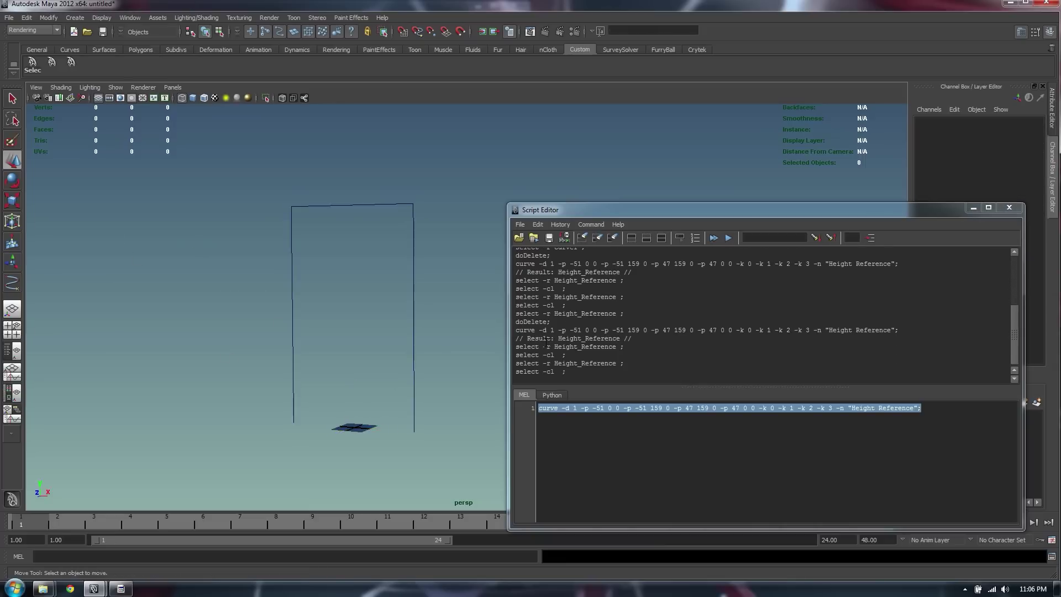
{"action": "left_click", "coordinate": [746, 456]}
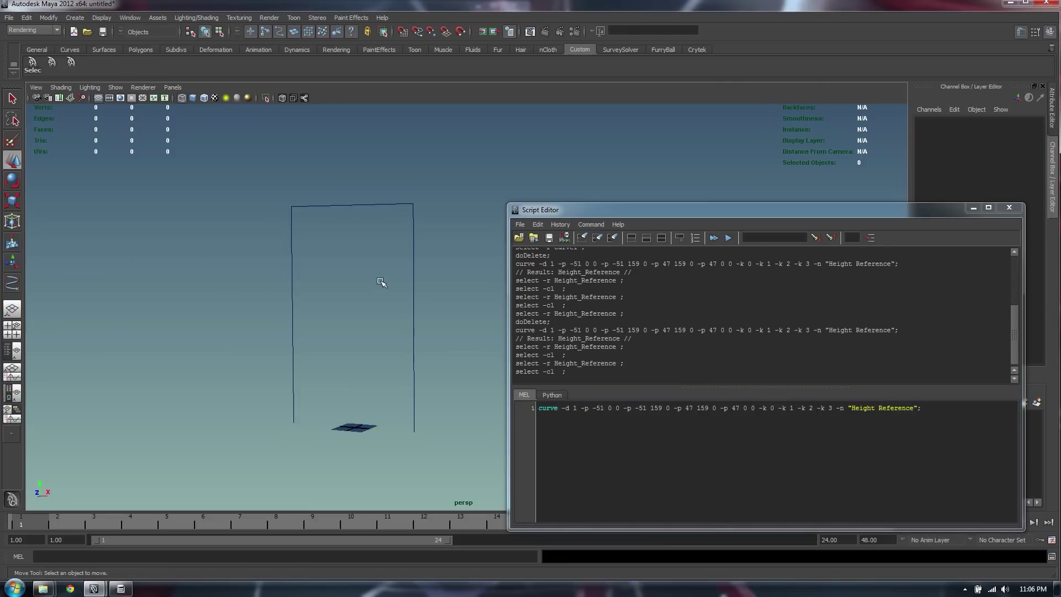
{"action": "mouse_move", "coordinate": [191, 189]}
{"action": "right_mouse_down"}
{"action": "mouse_move", "coordinate": [338, 215]}
{"action": "mouse_move", "coordinate": [190, 191]}
{"action": "right_mouse_up"}
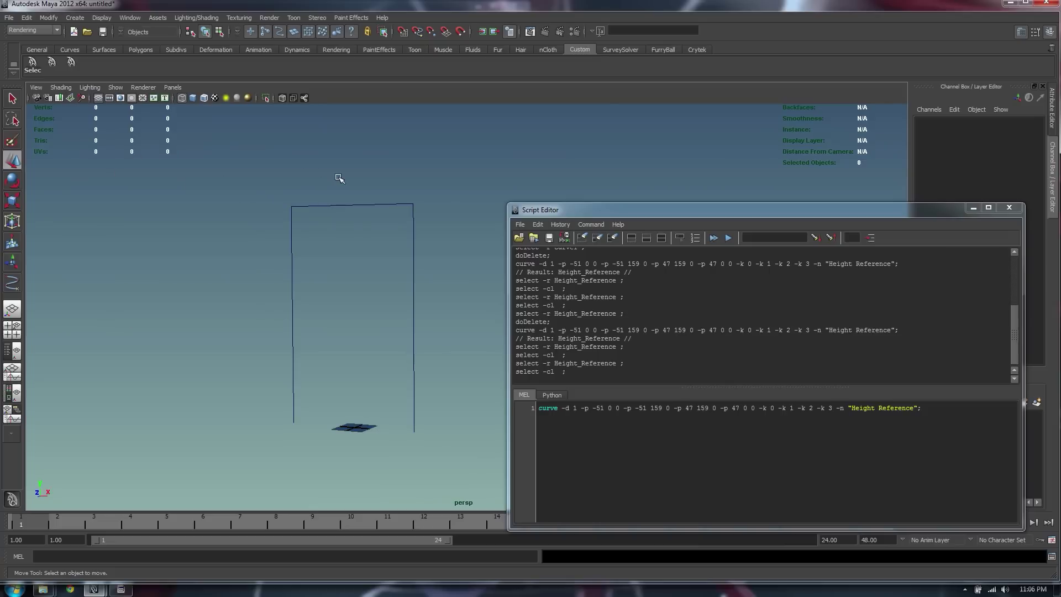
{"action": "key", "text": "space"}
Open the Marking Menu Editor, load menus, close the Script Editor, and edit YUN_MM_AutoScripts
{"action": "left_click", "coordinate": [367, 134]}
{"action": "mouse_move", "coordinate": [402, 197]}
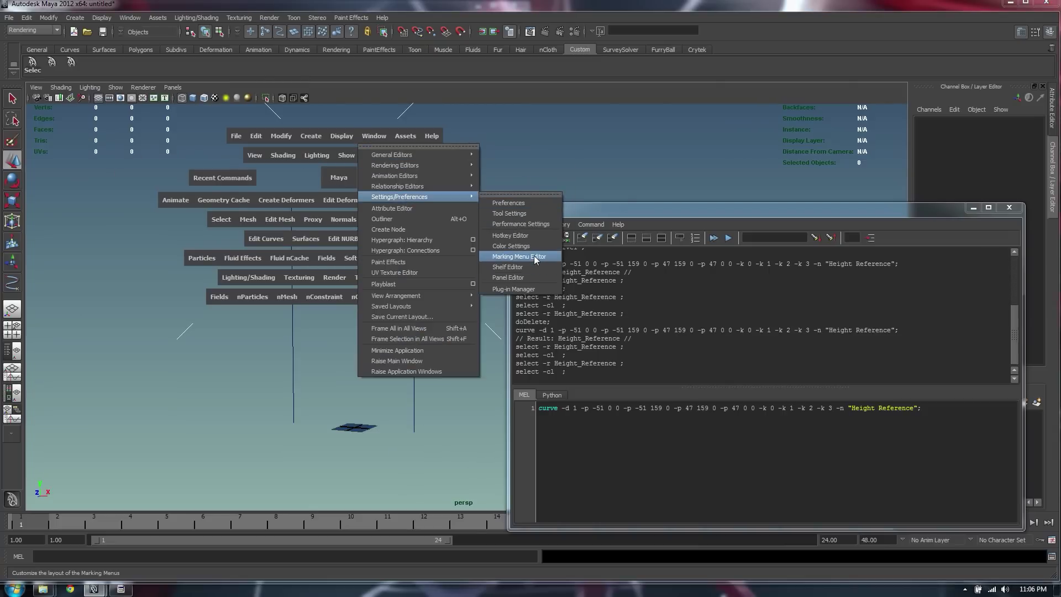
{"action": "left_click", "coordinate": [519, 256]}
{"action": "left_click", "coordinate": [507, 345]}
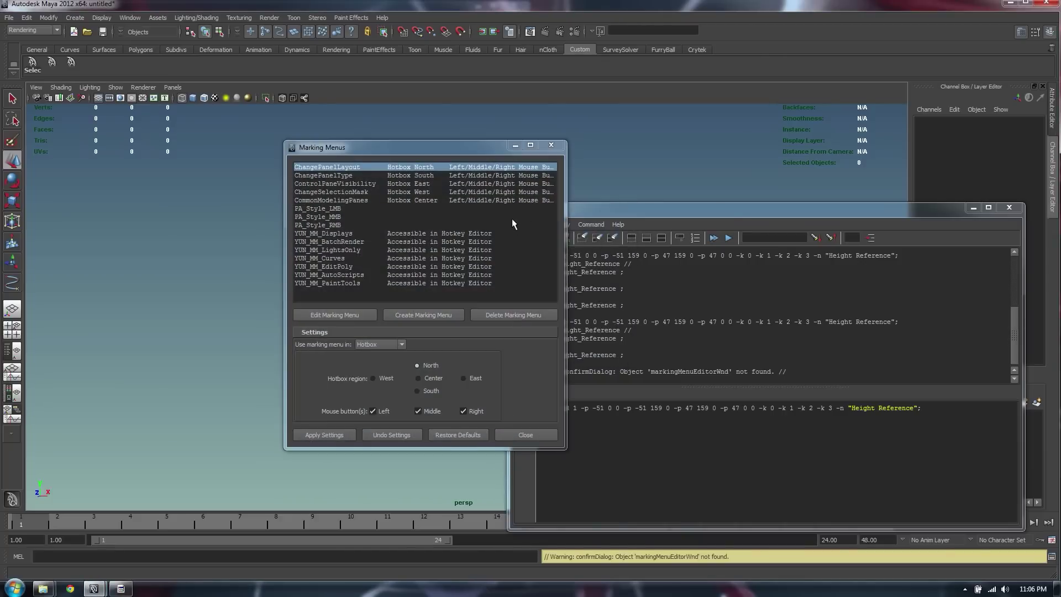
{"action": "left_click", "coordinate": [746, 224]}
{"action": "triple_click", "coordinate": [929, 407]}
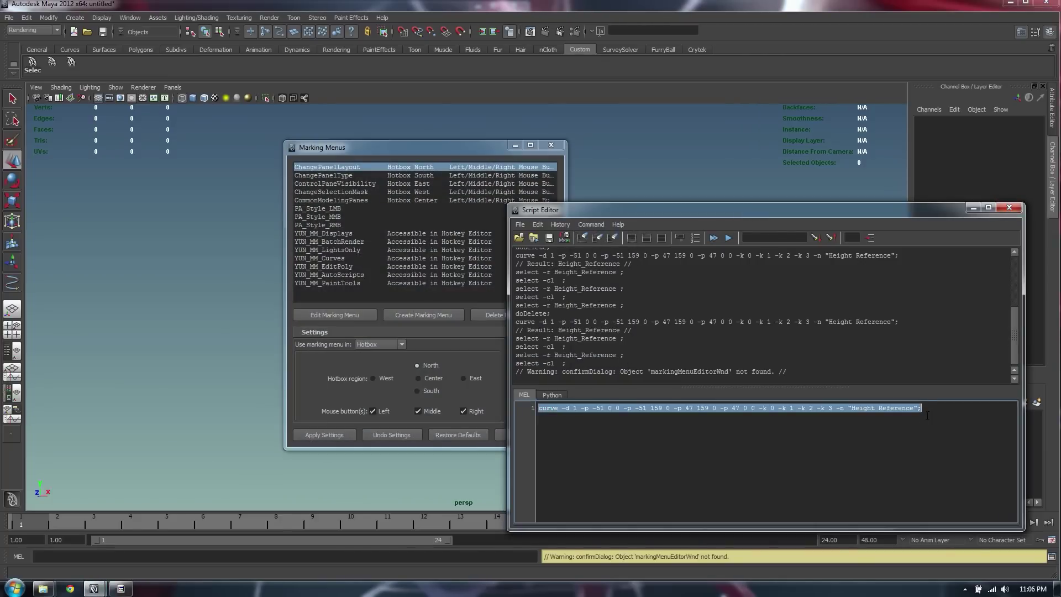
{"action": "left_click", "coordinate": [1019, 209]}
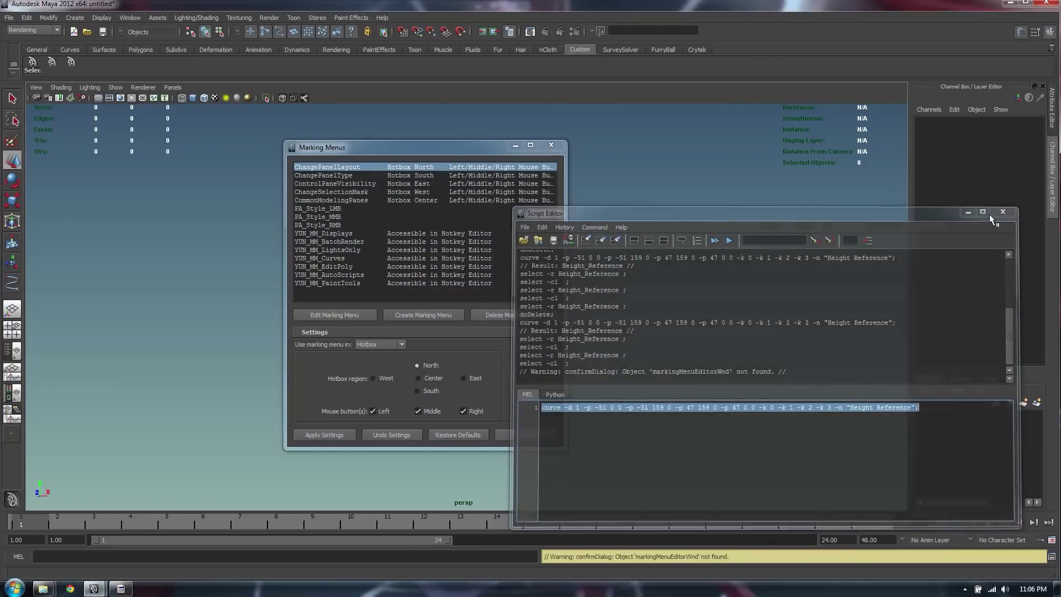
{"action": "left_click_drag", "start_coordinate": [368, 146], "coordinate": [225, 133]}
{"action": "double_click", "coordinate": [202, 261]}
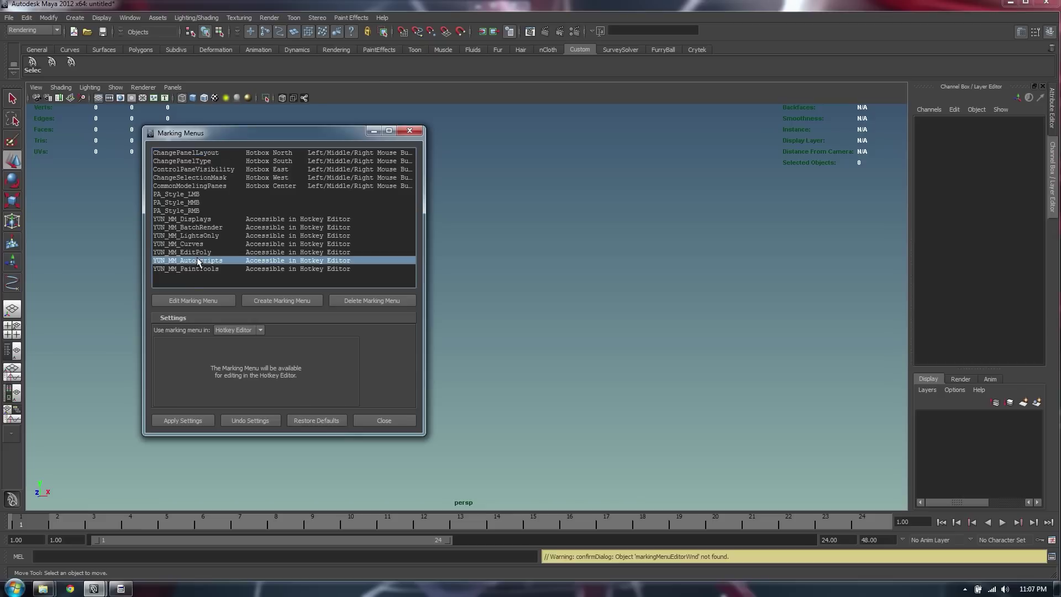
{"action": "scroll", "coordinate": [669, 197], "scroll_direction": "down", "scroll_amount": 5}
{"action": "scroll", "coordinate": [497, 207], "scroll_direction": "down", "scroll_amount": 3}
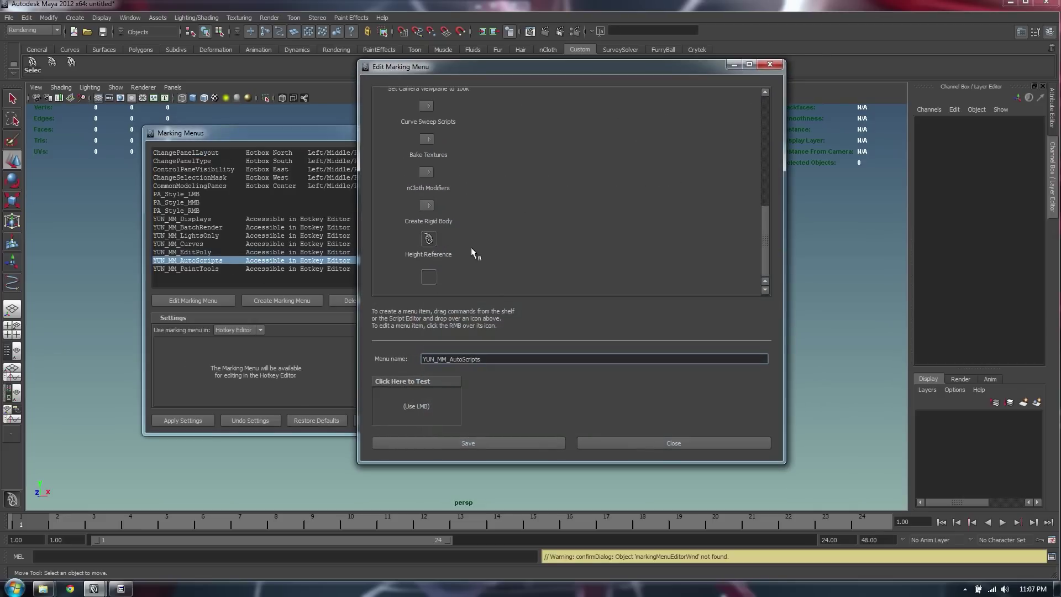
{"action": "right_click_drag", "start_coordinate": [428, 242], "coordinate": [460, 283]}
Add a 'Height Reference' item running the pasted curve command to the empty slot
{"action": "right_click_drag", "start_coordinate": [428, 244], "coordinate": [464, 263]}
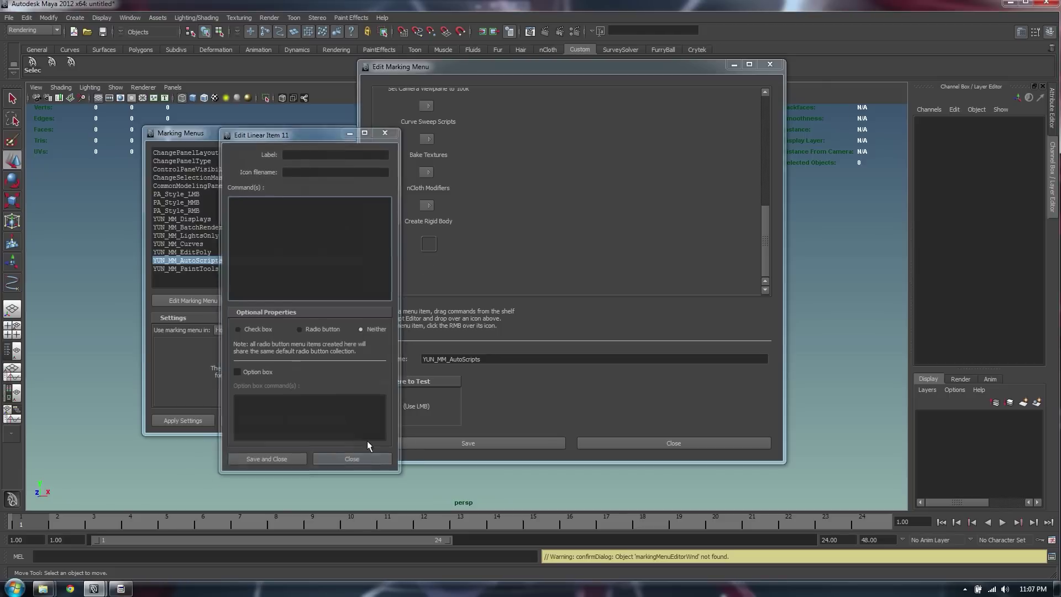
{"action": "left_click", "coordinate": [352, 461]}
{"action": "right_click", "coordinate": [427, 246]}
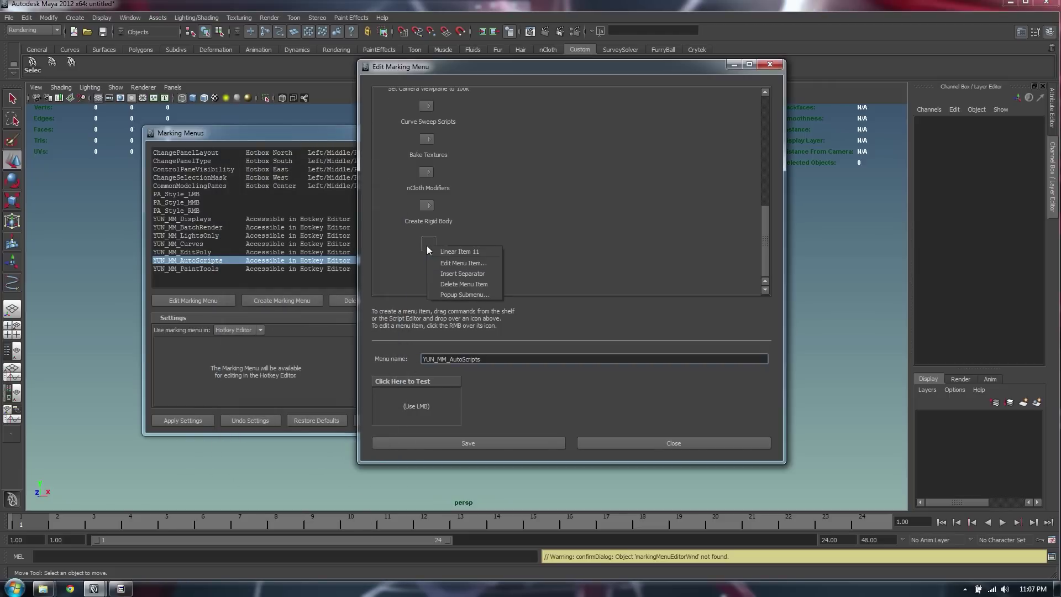
{"action": "left_click", "coordinate": [475, 264]}
{"action": "key", "text": "ctrl+v"}
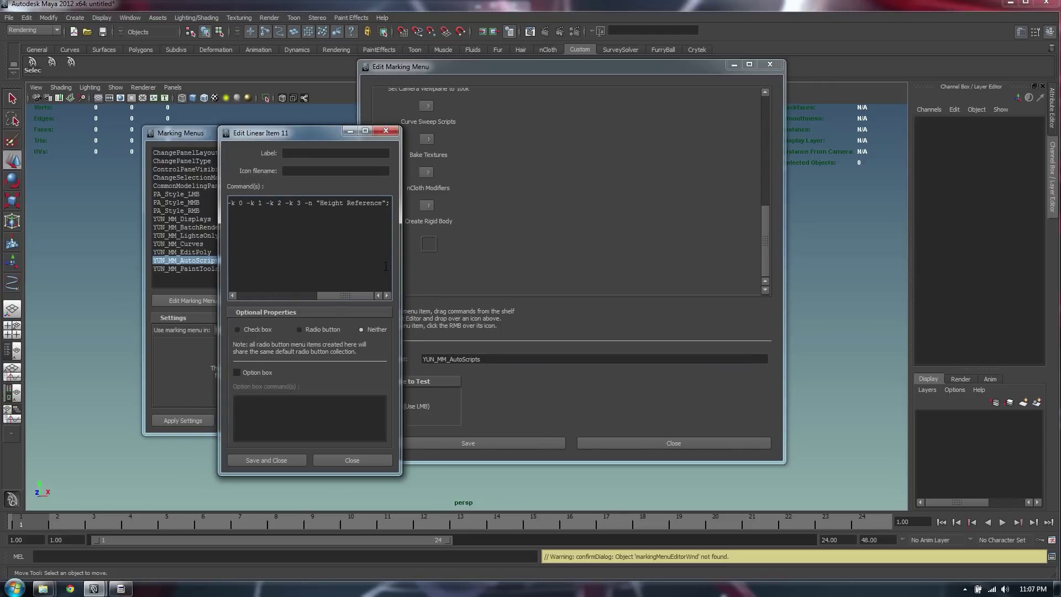
{"action": "left_click_drag", "start_coordinate": [345, 296], "coordinate": [131, 297]}
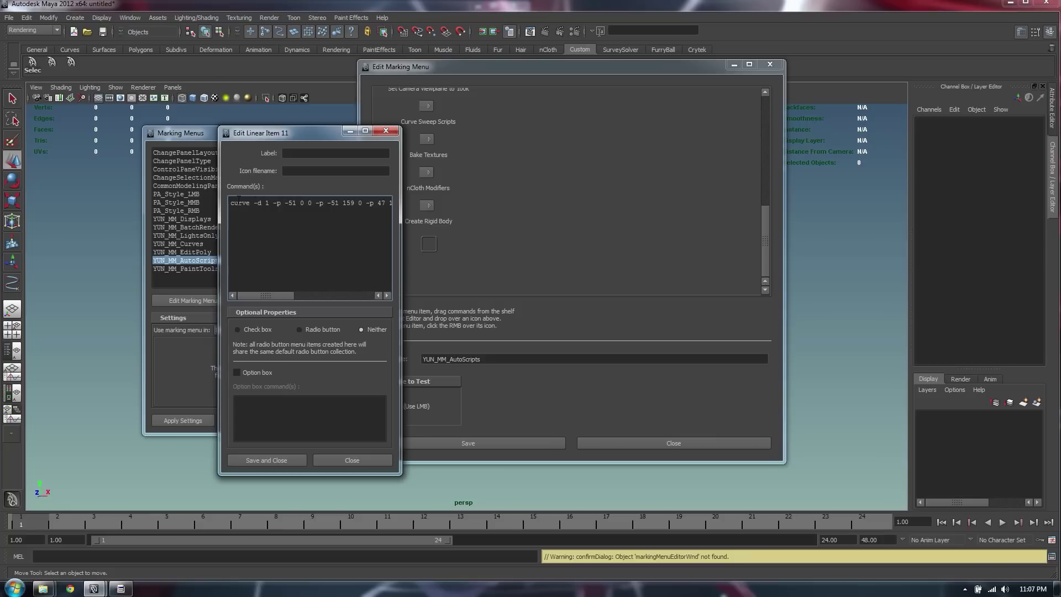
{"action": "left_click", "coordinate": [302, 155]}
{"action": "type", "text": "Height Refer"}
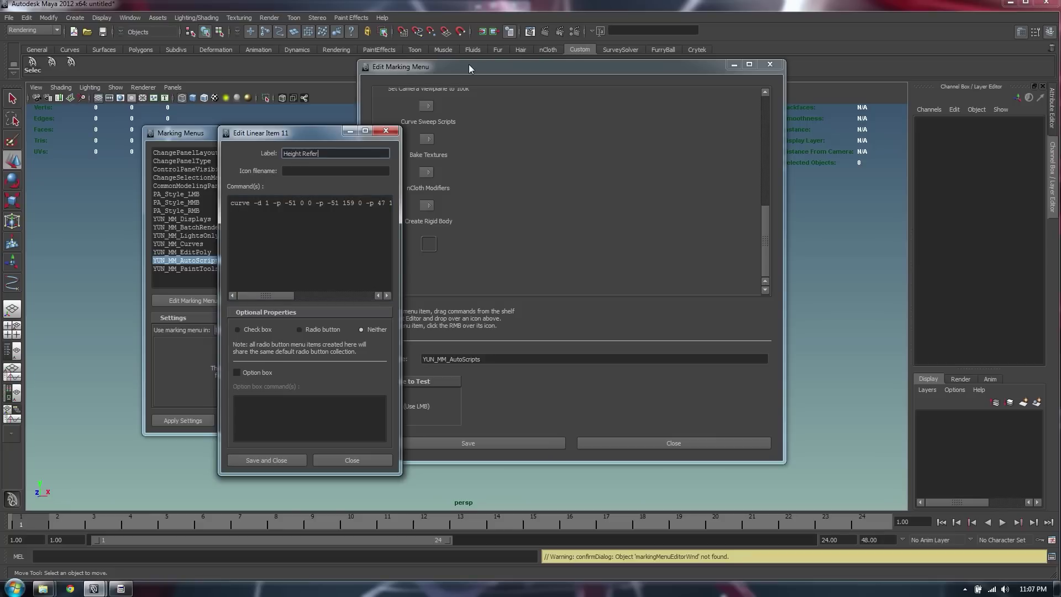
{"action": "type", "text": "ence"}
{"action": "left_click", "coordinate": [266, 461]}
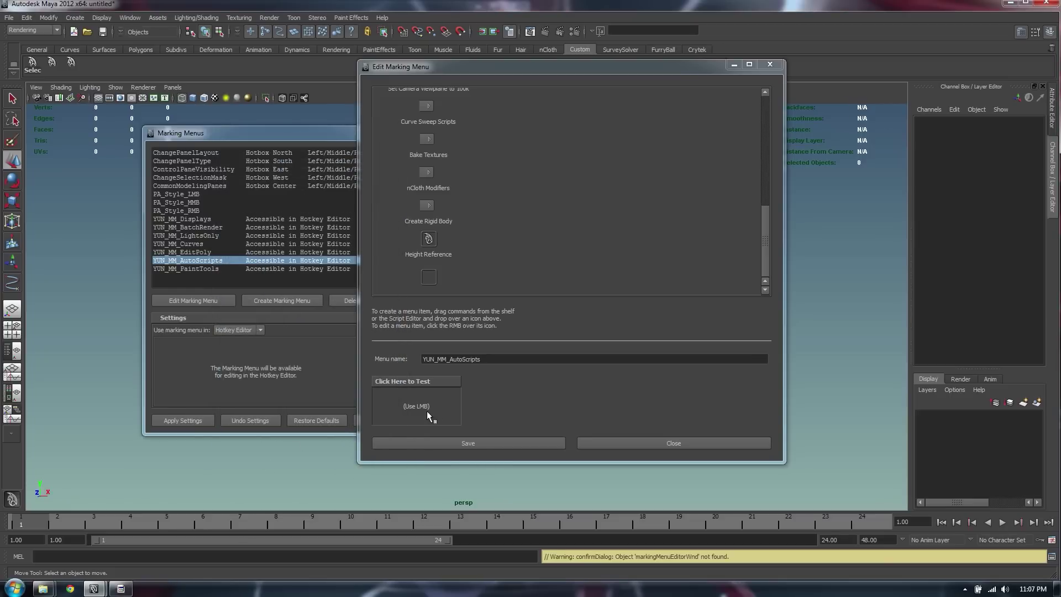
Test the new menu item, then save the marking menu and apply its settings
{"action": "left_click_drag", "start_coordinate": [409, 400], "coordinate": [403, 533]}
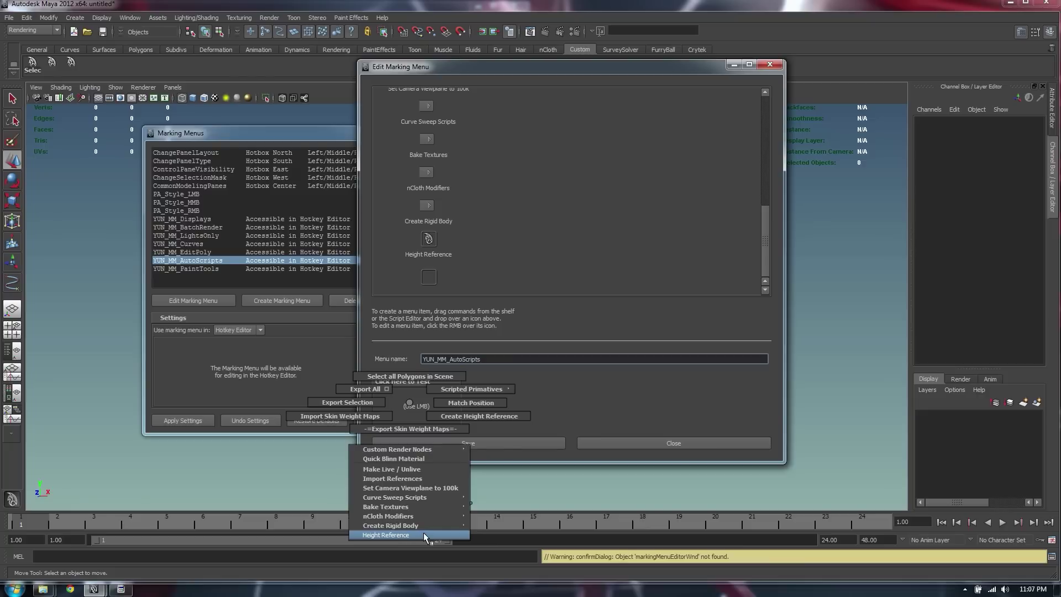
{"action": "left_click", "coordinate": [467, 444]}
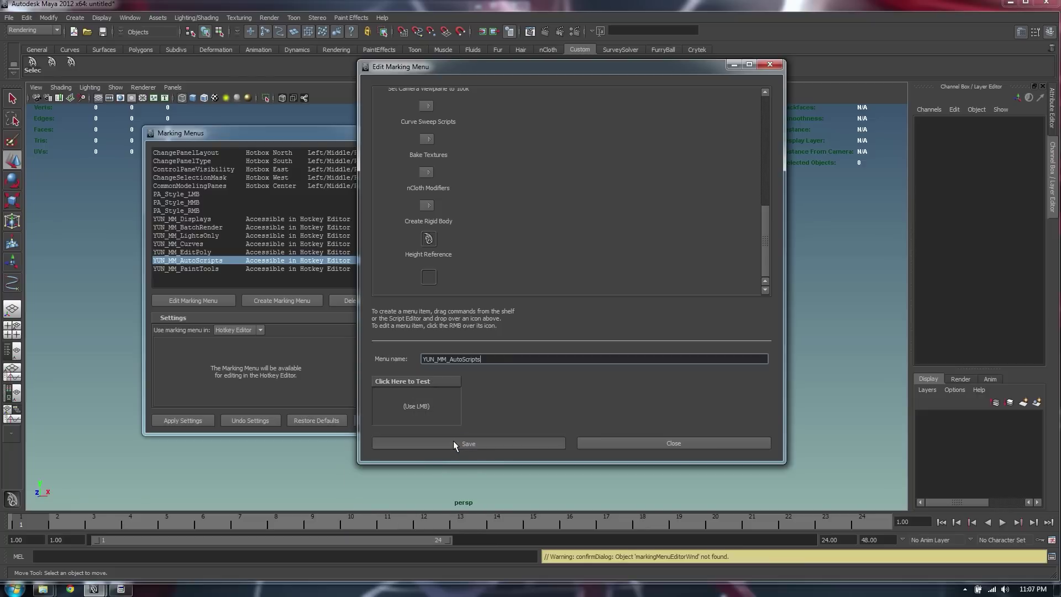
{"action": "left_click", "coordinate": [674, 443]}
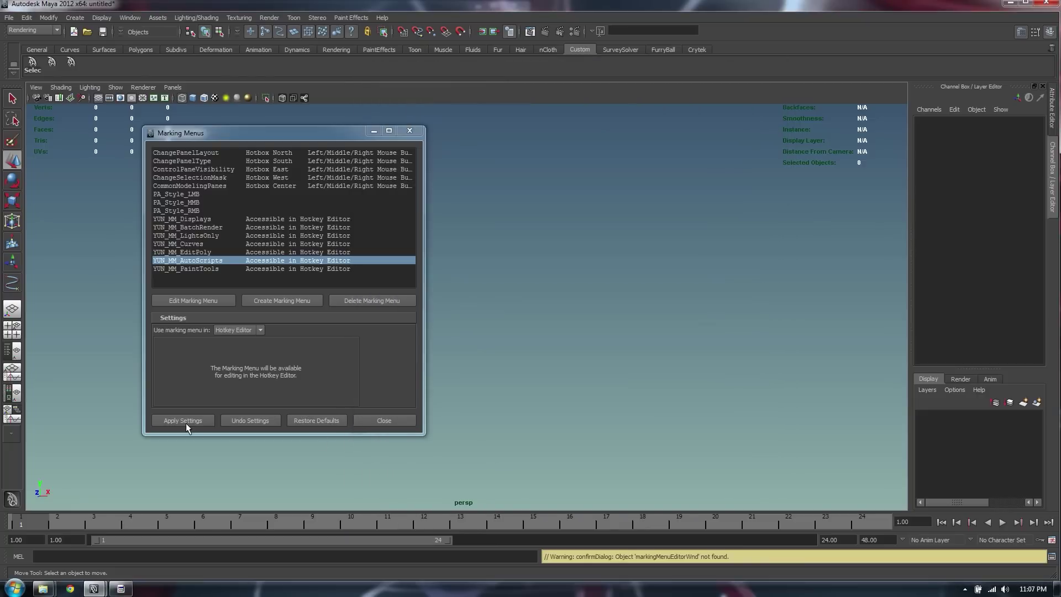
{"action": "left_click", "coordinate": [183, 421]}
Close the marking menus window and create a Height Reference rectangle from the custom marking menu
{"action": "left_click", "coordinate": [395, 420]}
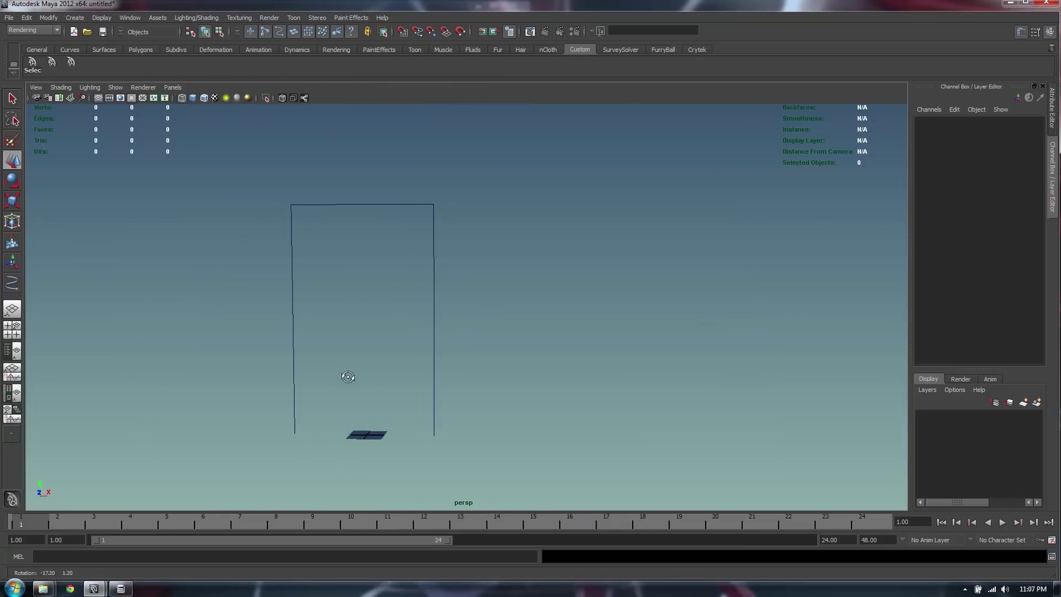
{"action": "left_click_drag", "start_coordinate": [291, 207], "coordinate": [436, 436]}
{"action": "left_click", "coordinate": [485, 378]}
{"action": "scroll", "coordinate": [475, 371], "scroll_direction": "up", "scroll_amount": 2}
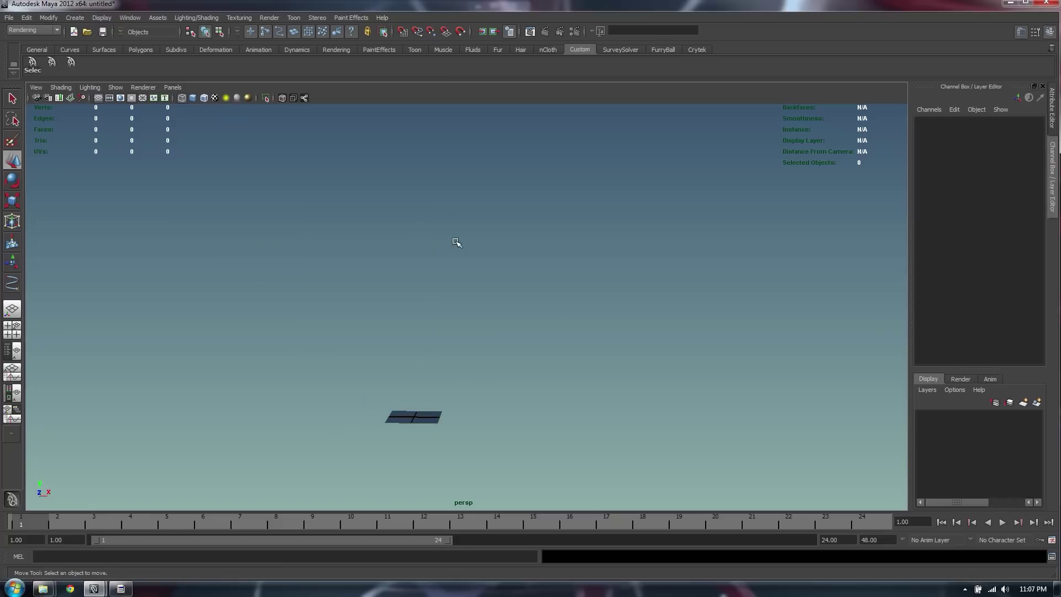
{"action": "right_click", "coordinate": [378, 214]}
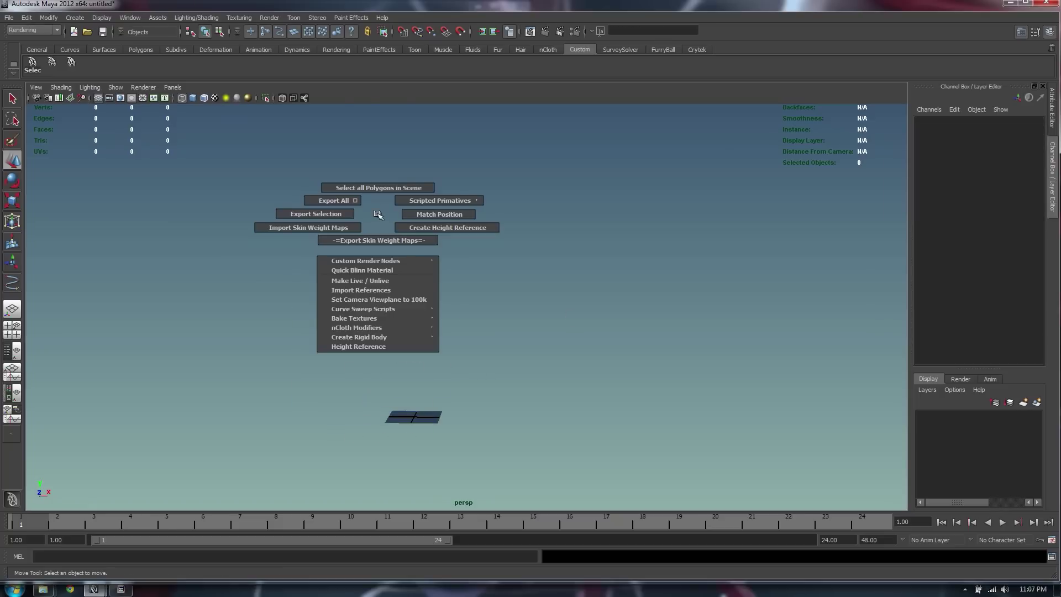
{"action": "left_click", "coordinate": [431, 346]}
Repeat the command for a second rectangle, then add the outer rectangle to the selection
{"action": "mouse_move", "coordinate": [448, 248]}
{"action": "left_mouse_down", "text": "alt"}
{"action": "mouse_move", "coordinate": [501, 271]}
{"action": "mouse_move", "coordinate": [539, 248]}
{"action": "mouse_move", "coordinate": [584, 278]}
{"action": "left_mouse_up", "text": "alt"}
{"action": "left_click", "coordinate": [452, 274]}
{"action": "right_click", "coordinate": [452, 274]}
{"action": "key", "text": "g"}
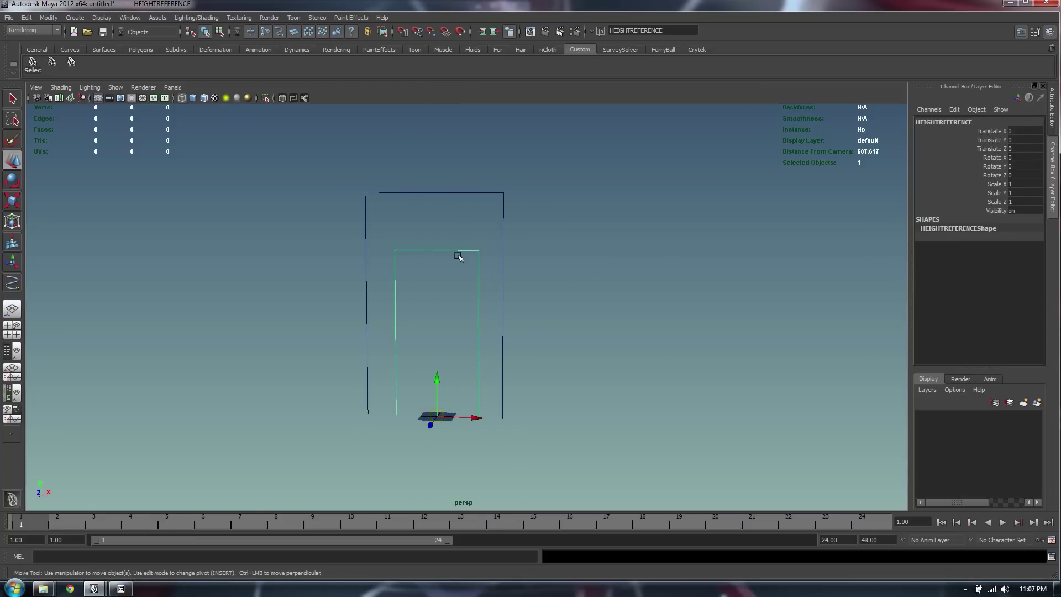
{"action": "left_click", "coordinate": [502, 266], "text": "shift"}
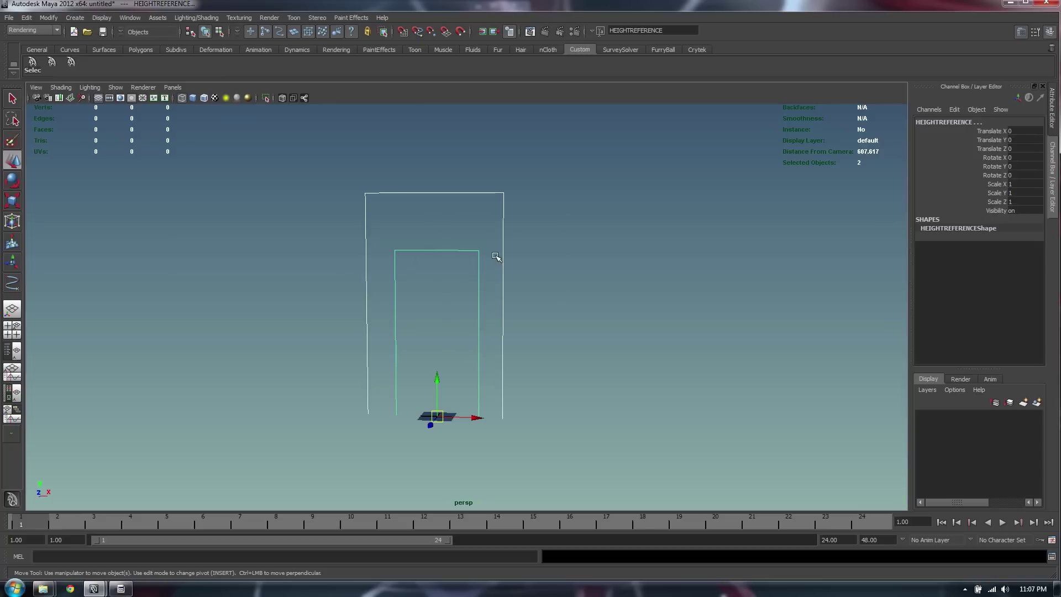